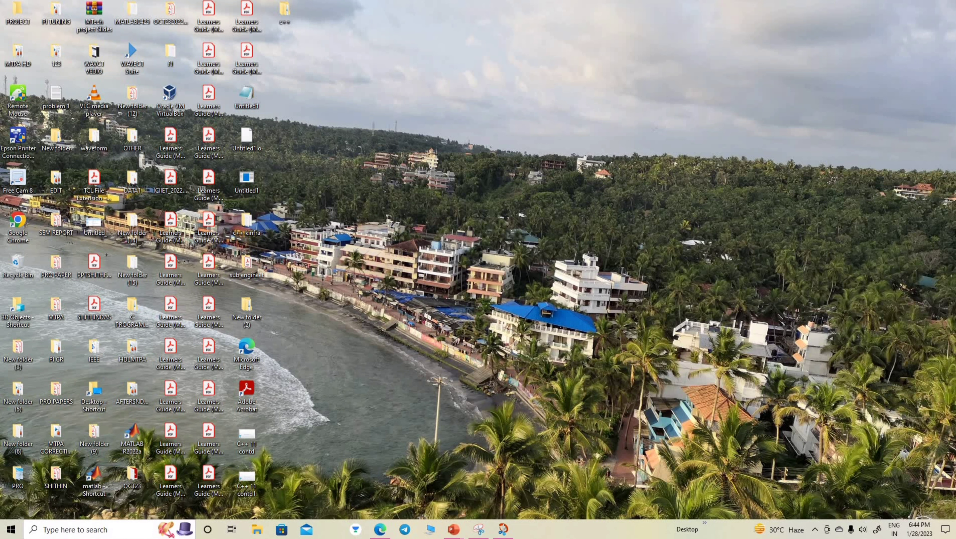
# Switch to Google Chrome, choose the browser profile and maximize the window.
pyautogui.doubleClick(22, 222)
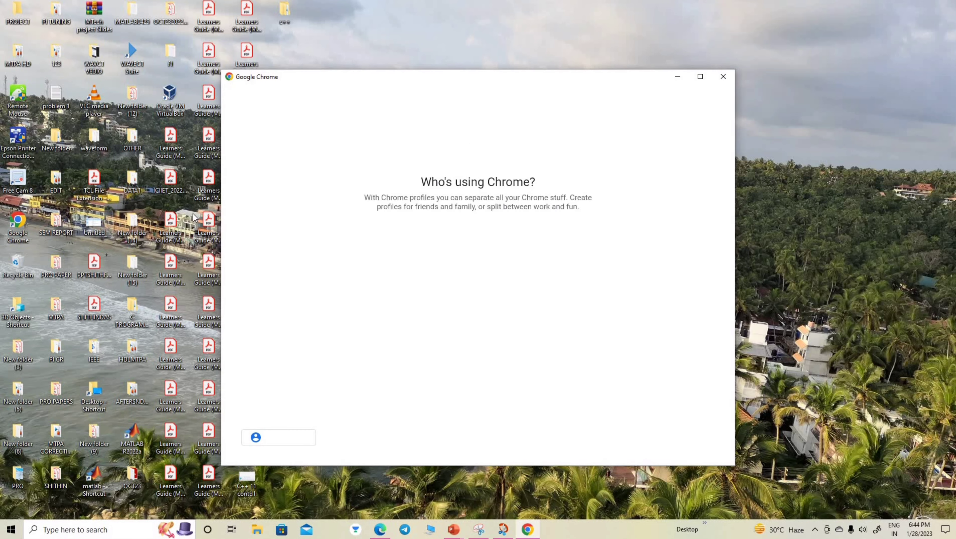
pyautogui.click(434, 345)
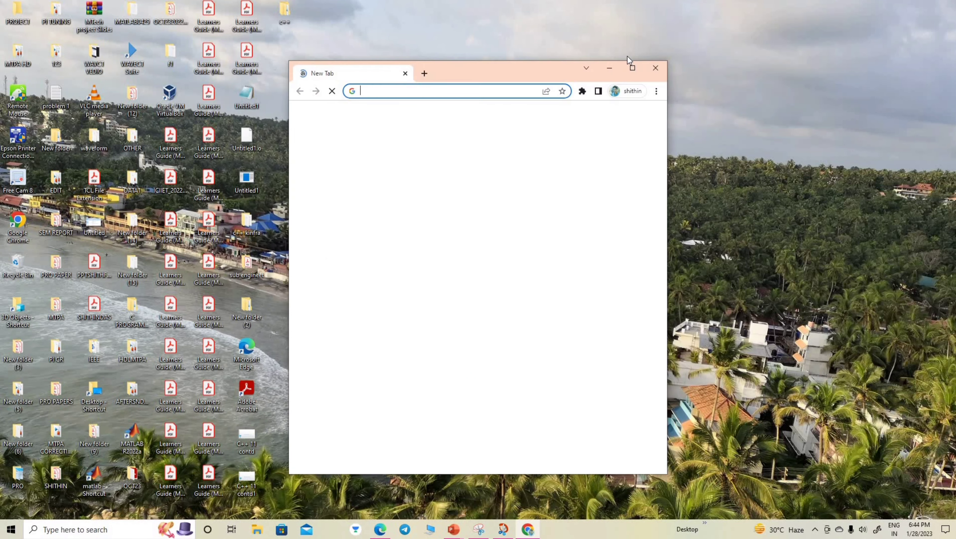
pyautogui.click(632, 66)
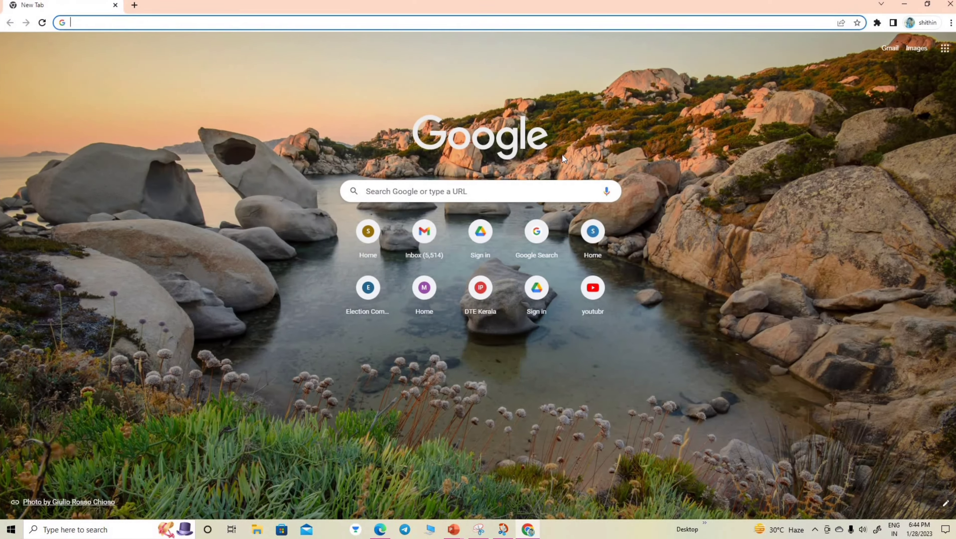
# Search Google for CODEBLOCKS and open the official Code::Blocks website.
pyautogui.click(512, 183)
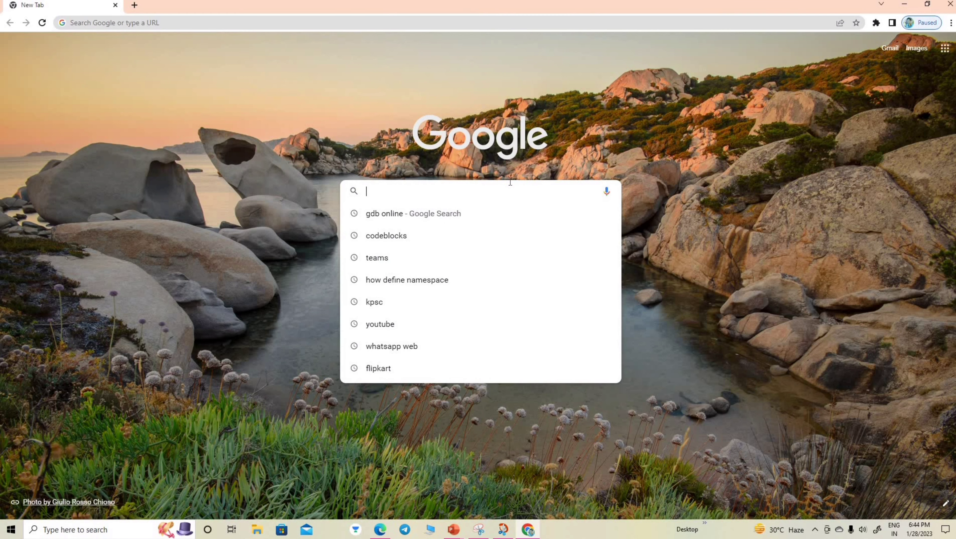
pyautogui.write('code')
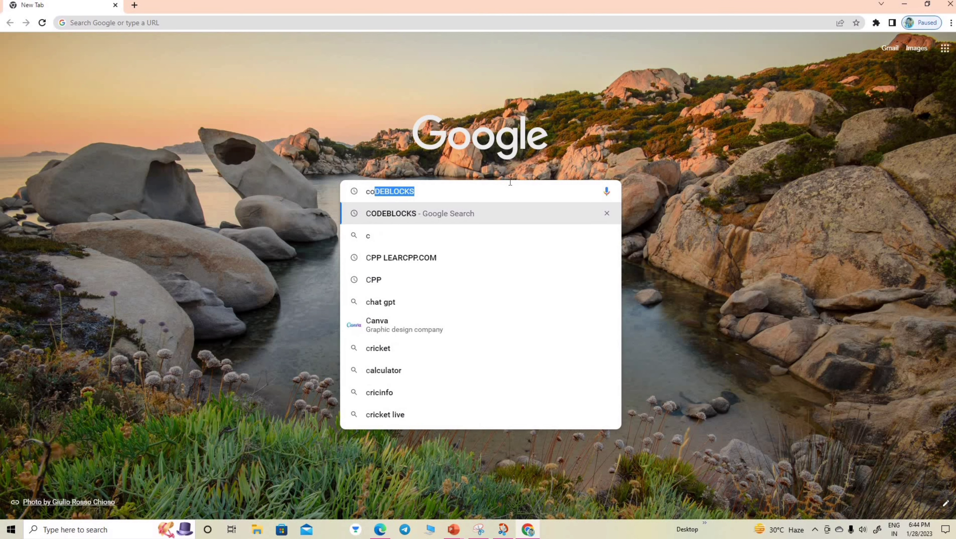
pyautogui.click(475, 209)
pyautogui.click(170, 173)
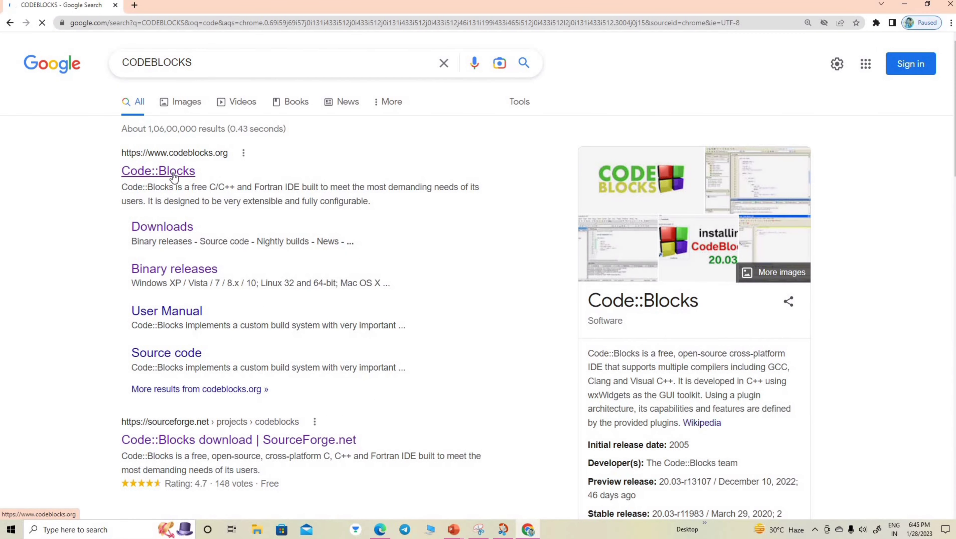
# Go to the Code::Blocks Downloads page and open the binary release downloads.
pyautogui.scroll(-3, 150, 202)
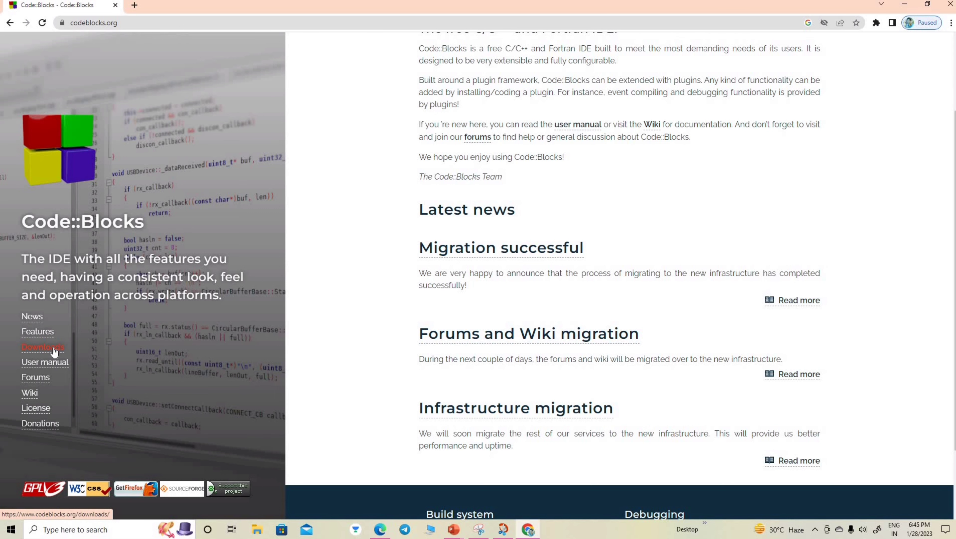
pyautogui.click(54, 352)
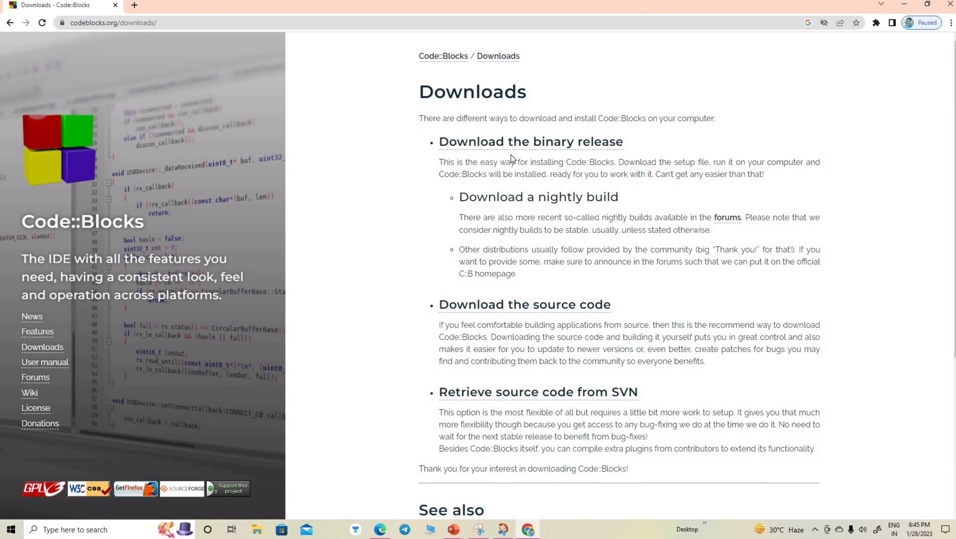
pyautogui.scroll(-1, 511, 155)
pyautogui.scroll(1, 498, 147)
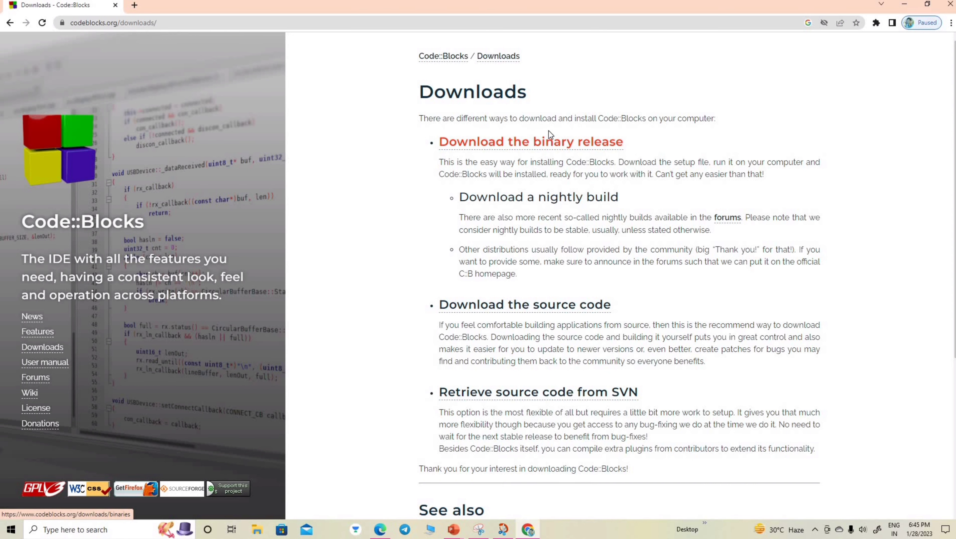
pyautogui.click(545, 145)
# Download codeblocks-20.03mingw-setup.exe for Microsoft Windows from Sourceforge.net and keep the file despite the browser's warning.
pyautogui.scroll(-1, 542, 167)
pyautogui.scroll(-4, 540, 165)
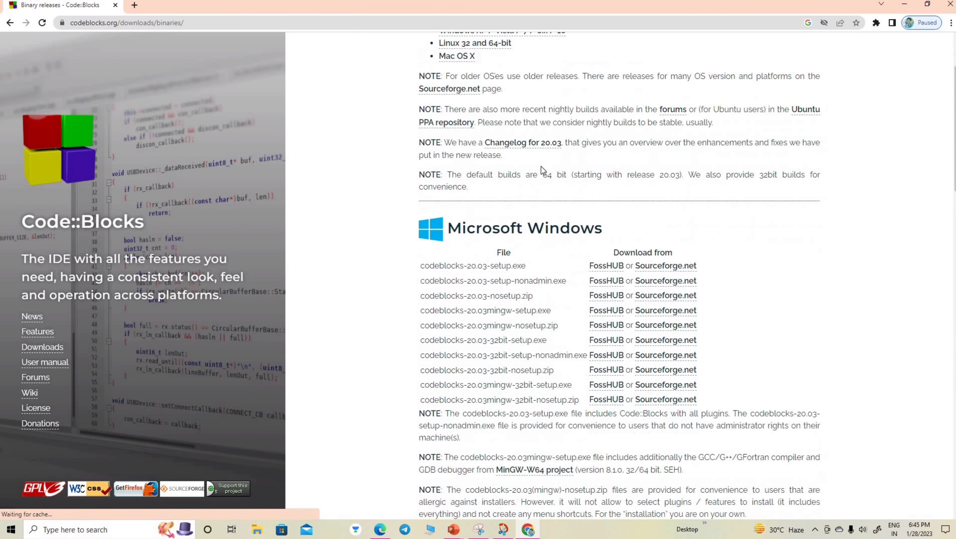
pyautogui.scroll(2, 542, 173)
pyautogui.scroll(-9, 543, 182)
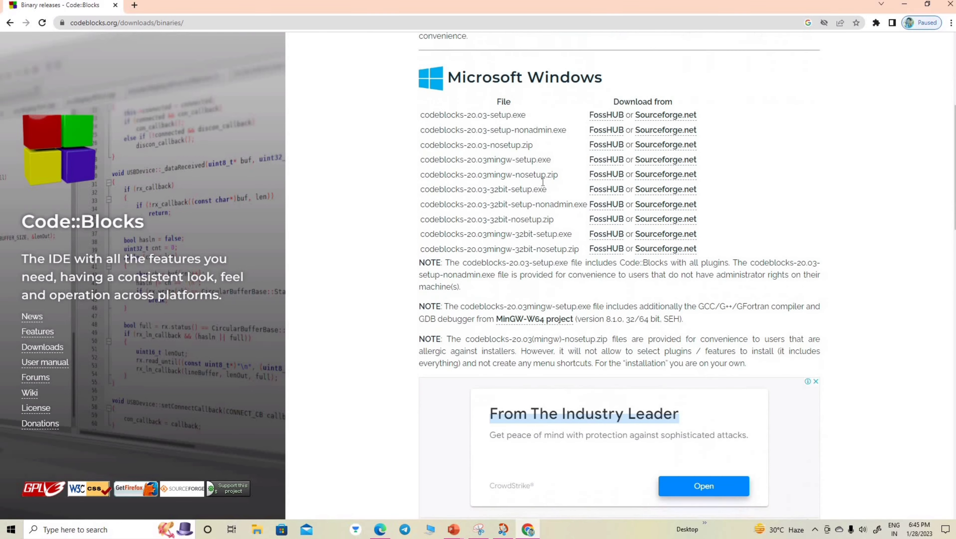
pyautogui.scroll(7, 542, 193)
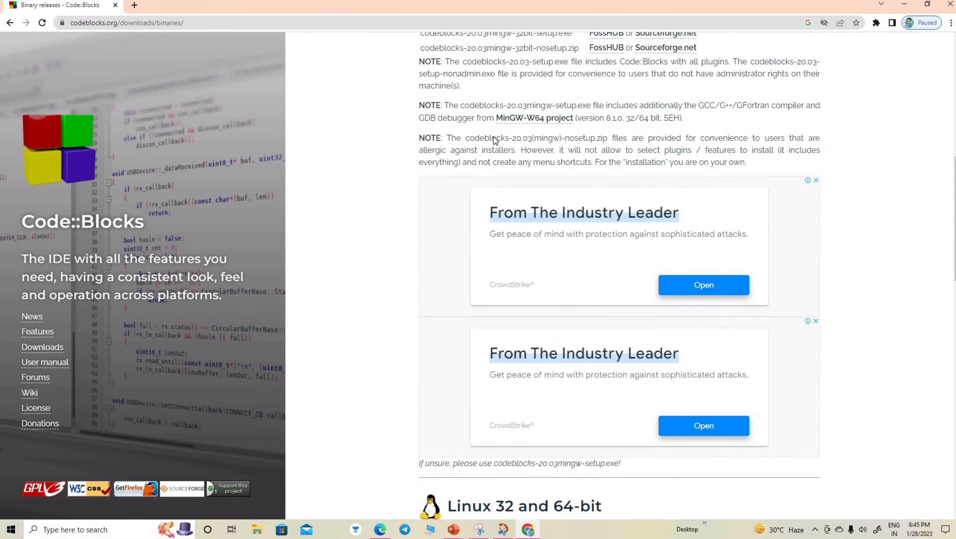
pyautogui.scroll(-10, 502, 260)
pyautogui.scroll(-12, 503, 259)
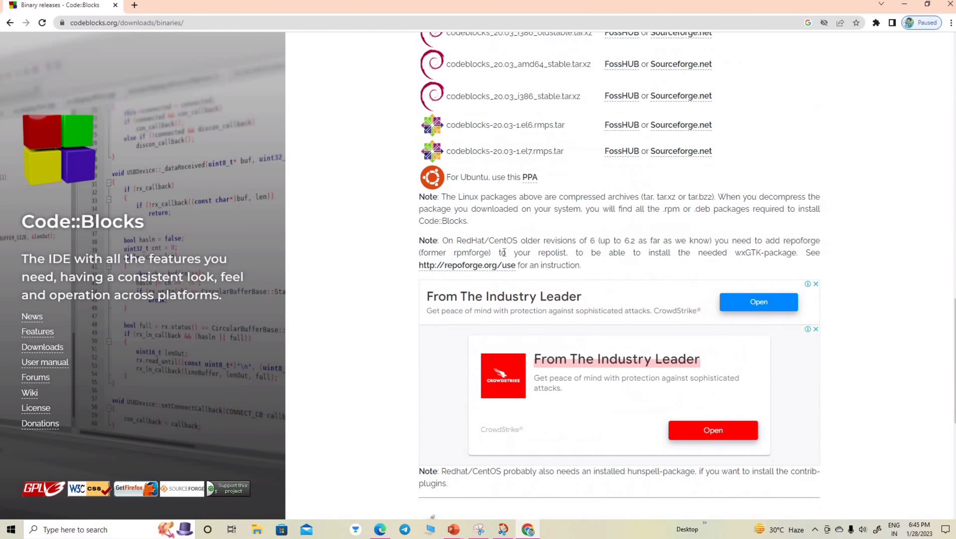
pyautogui.scroll(15, 510, 225)
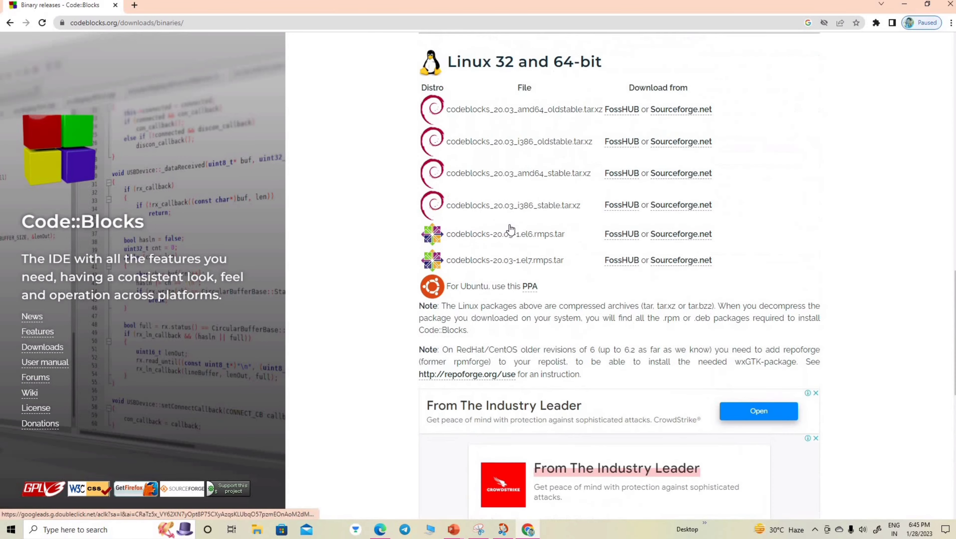
pyautogui.scroll(5, 510, 226)
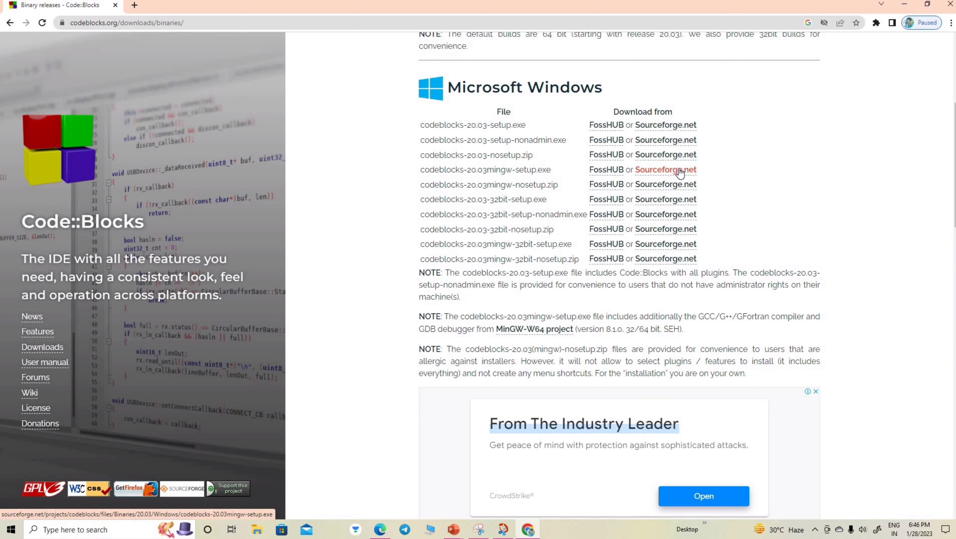
pyautogui.click(663, 174)
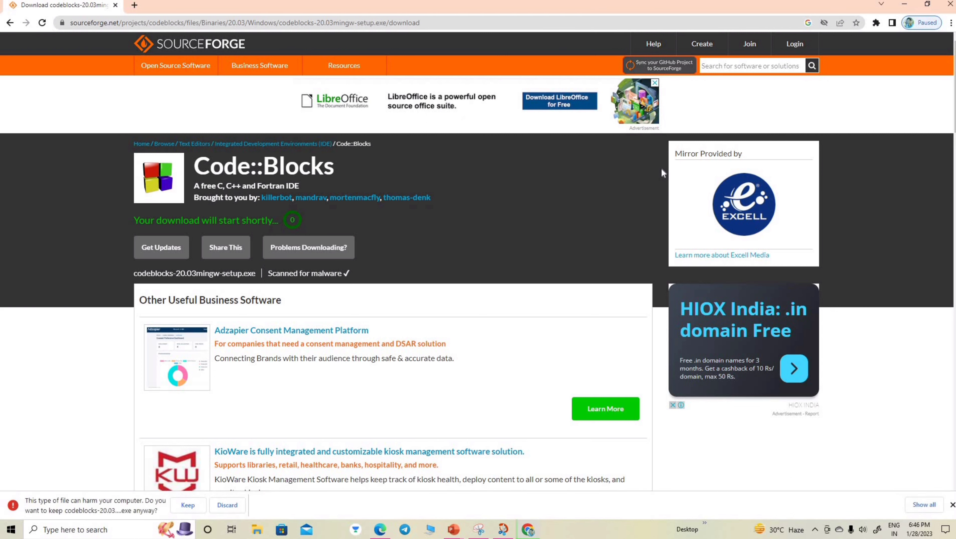
pyautogui.click(187, 509)
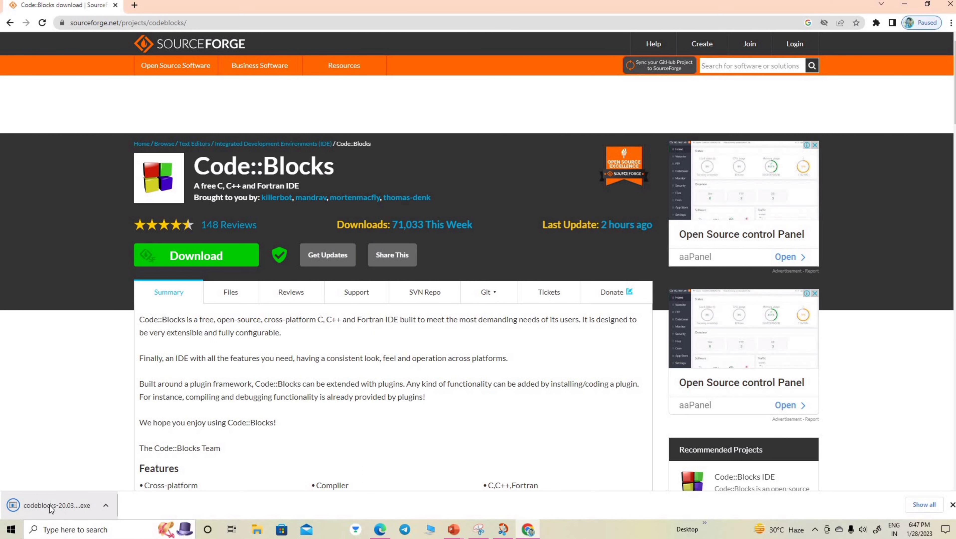
# Show the downloaded installer in its folder, run codeblocks-20.03mingw-setup (2) and allow it to start.
pyautogui.click(106, 505)
pyautogui.click(131, 476)
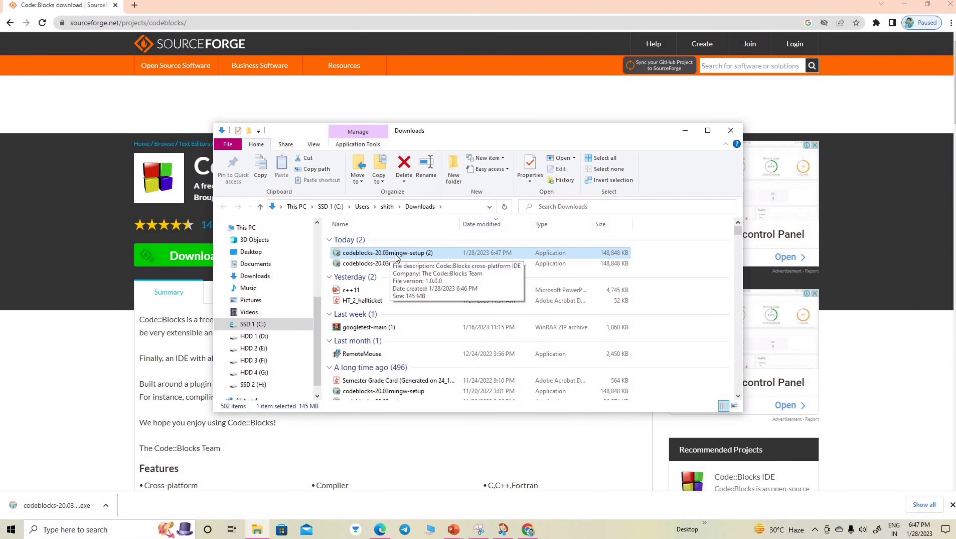
pyautogui.doubleClick(395, 254)
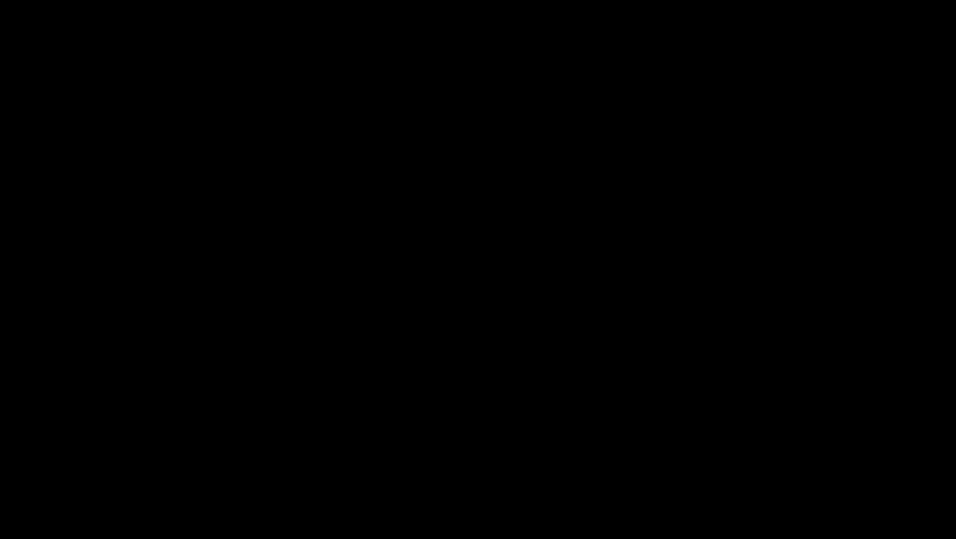
pyautogui.click(443, 335)
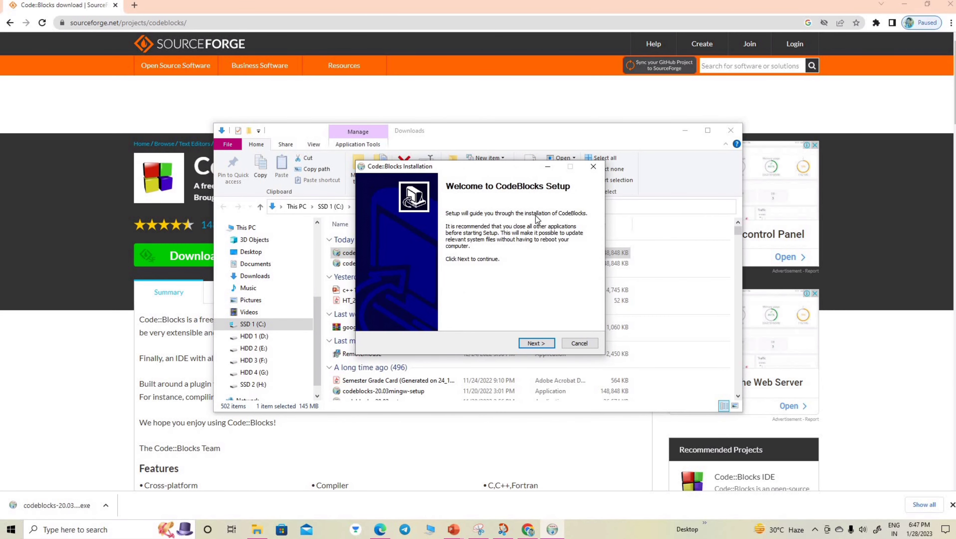
# Accept the license, install Code::Blocks with the Full component set into C:\Program Files\CodeBlocks, and run it.
pyautogui.click(538, 342)
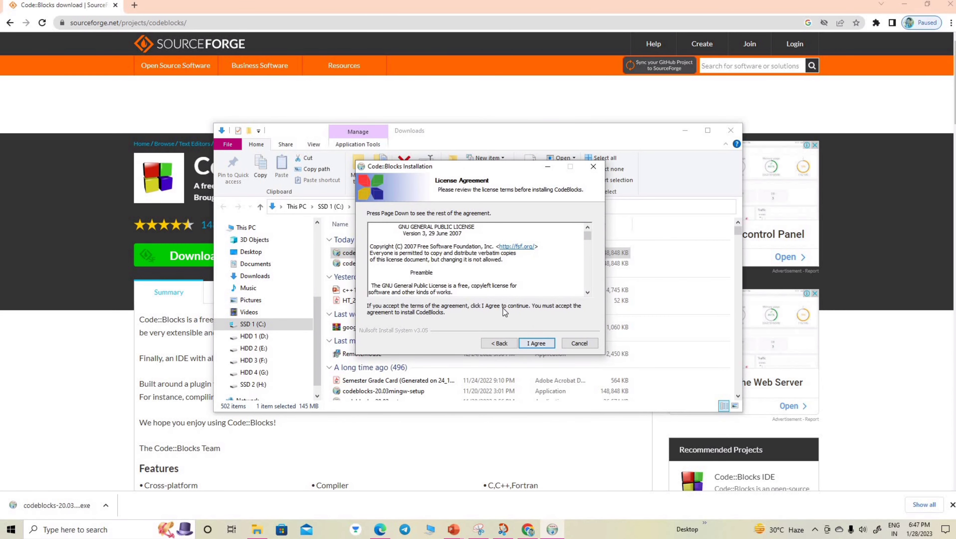
pyautogui.click(536, 343)
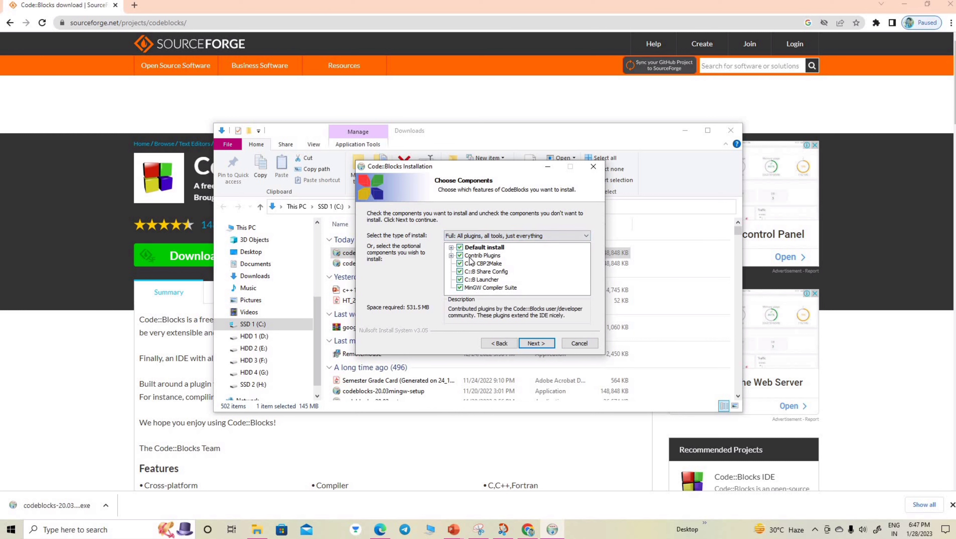
pyautogui.click(537, 343)
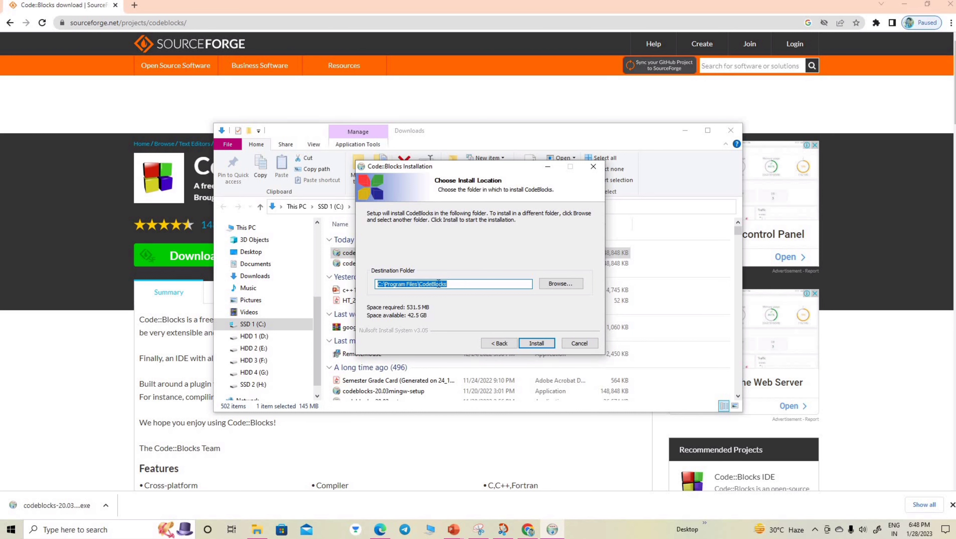
pyautogui.click(550, 345)
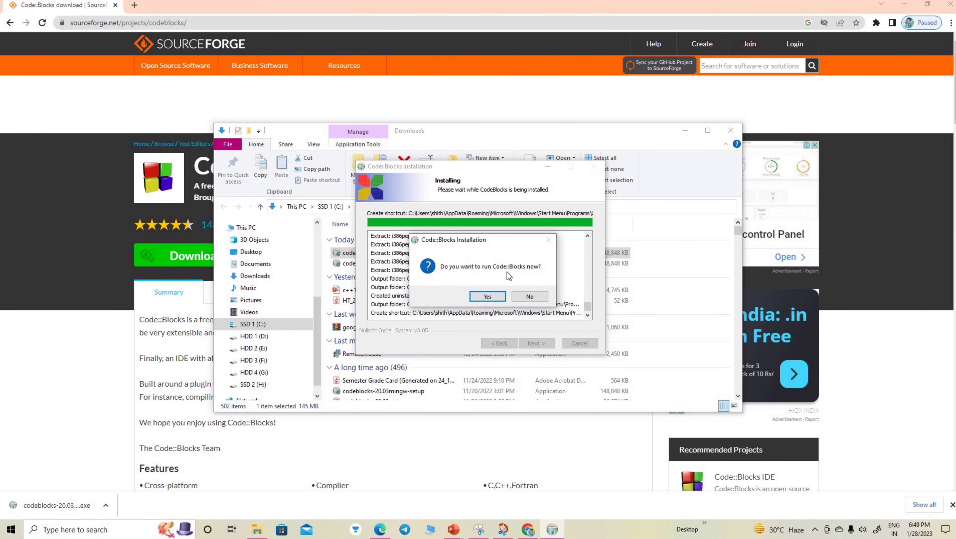
pyautogui.click(495, 296)
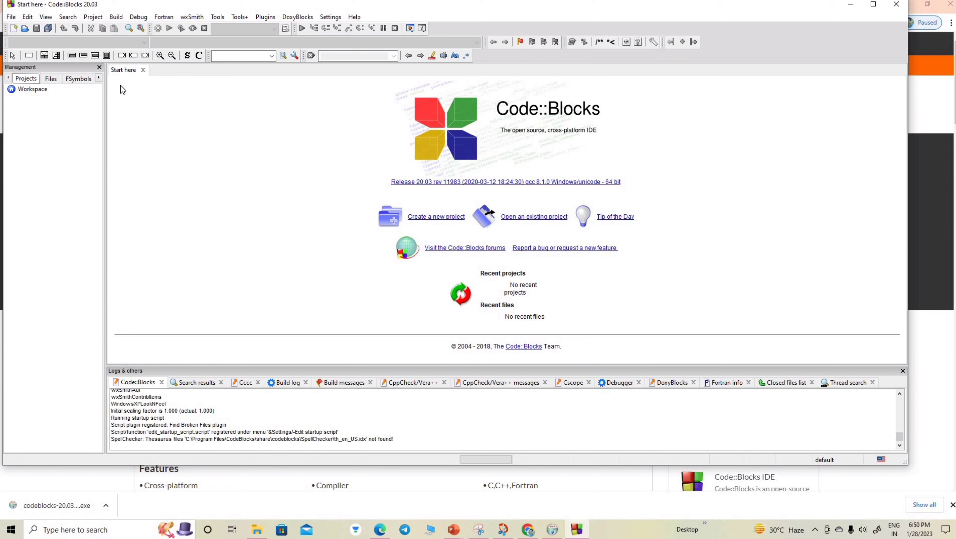
# Create a new empty file in Code::Blocks.
pyautogui.click(11, 17)
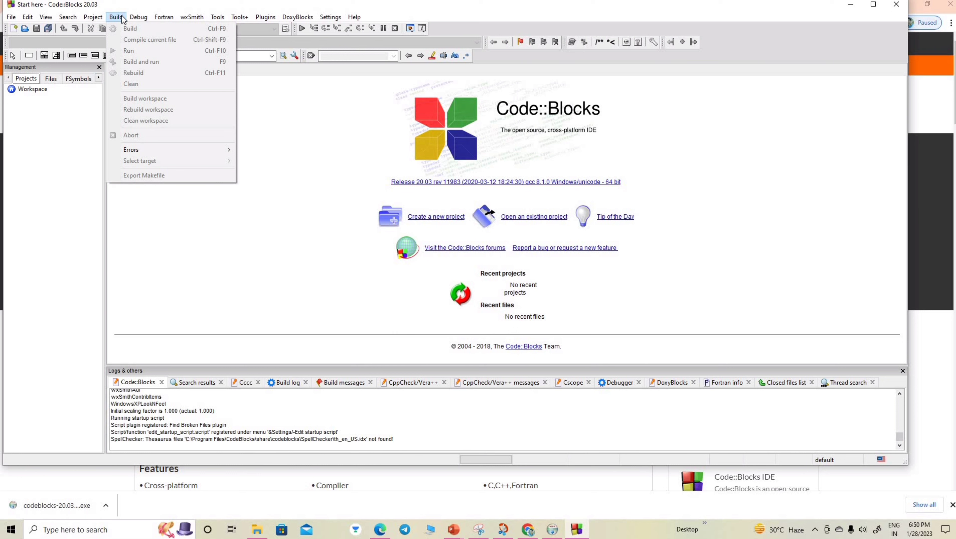
pyautogui.click(46, 17)
pyautogui.click(12, 17)
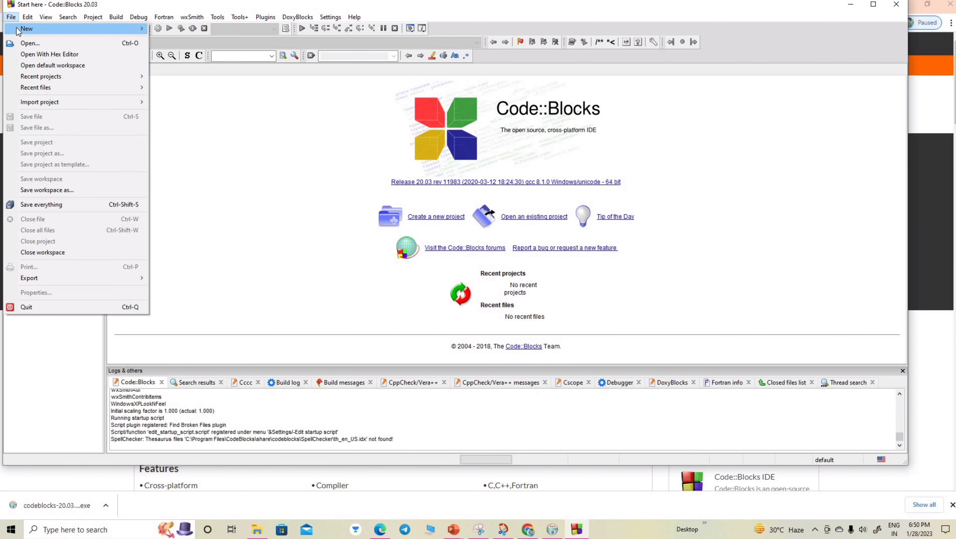
pyautogui.moveTo(41, 28)
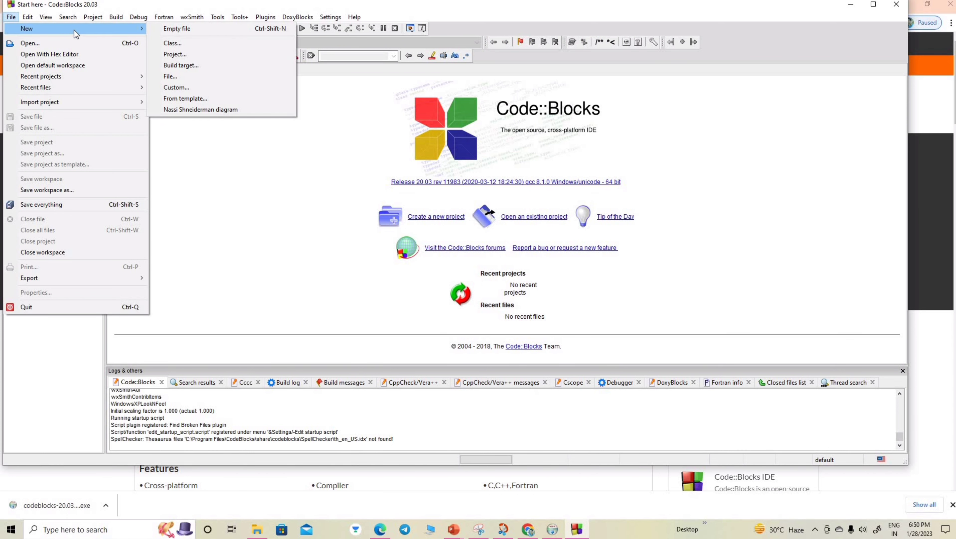
pyautogui.click(164, 32)
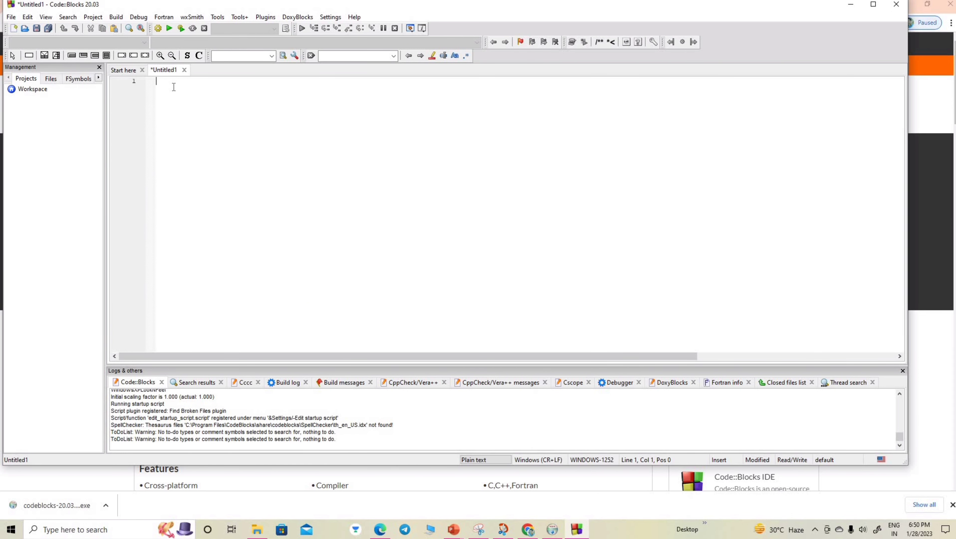
# Enter the line #includ<stdio.h> followed by an int main() function with opening and closing braces.
pyautogui.write('#includ<stdio.h>')
pyautogui.press('Return')
pyautogui.write('int main')
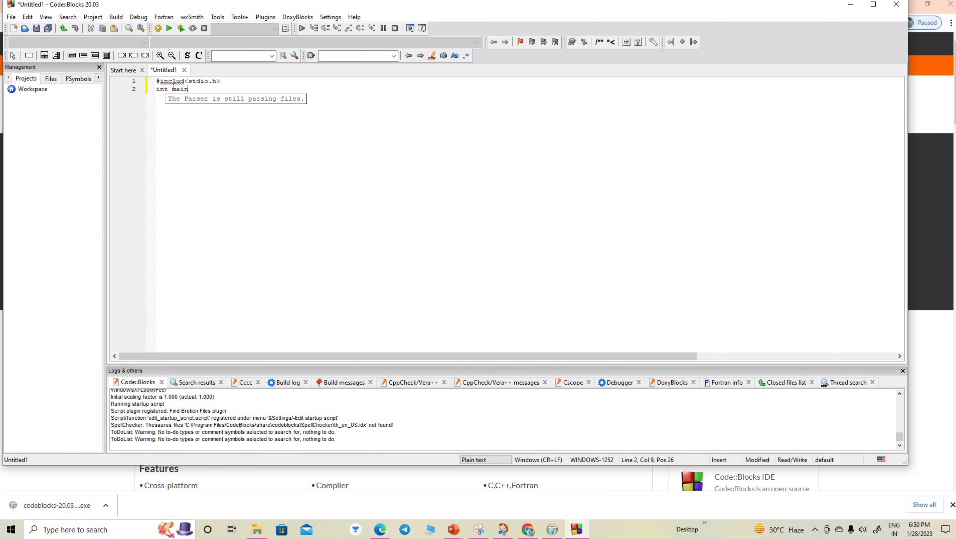
pyautogui.write('(')
pyautogui.press('Return')
pyautogui.write('{')
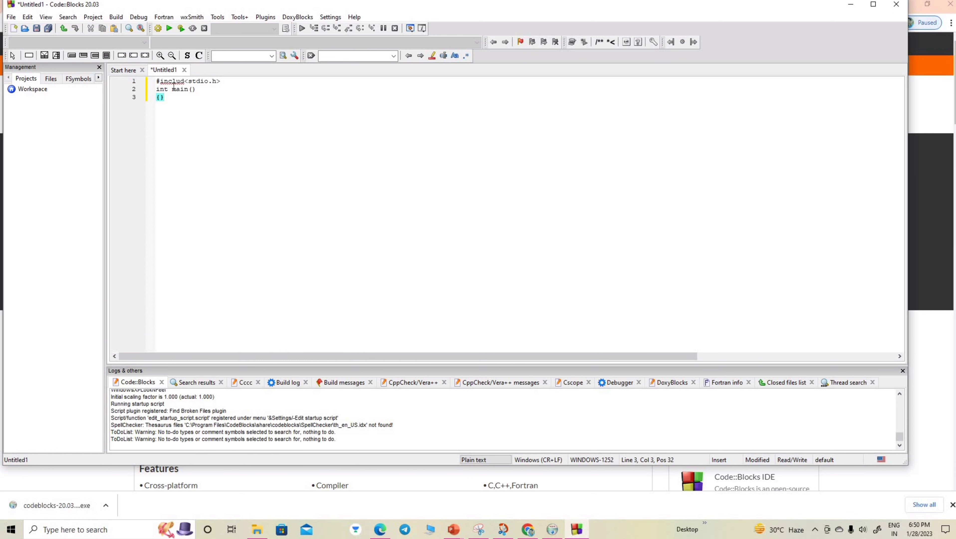
pyautogui.press('Up')
pyautogui.press('Right')
pyautogui.press('Down')
pyautogui.press('Return')
# Add the statements printf("code block is installed"); and return 0; on separate lines inside main.
pyautogui.write('p')
pyautogui.press('BackSpace')
pyautogui.write('PR')
pyautogui.press('BackSpace')
pyautogui.press('BackSpace')
pyautogui.write('printf')
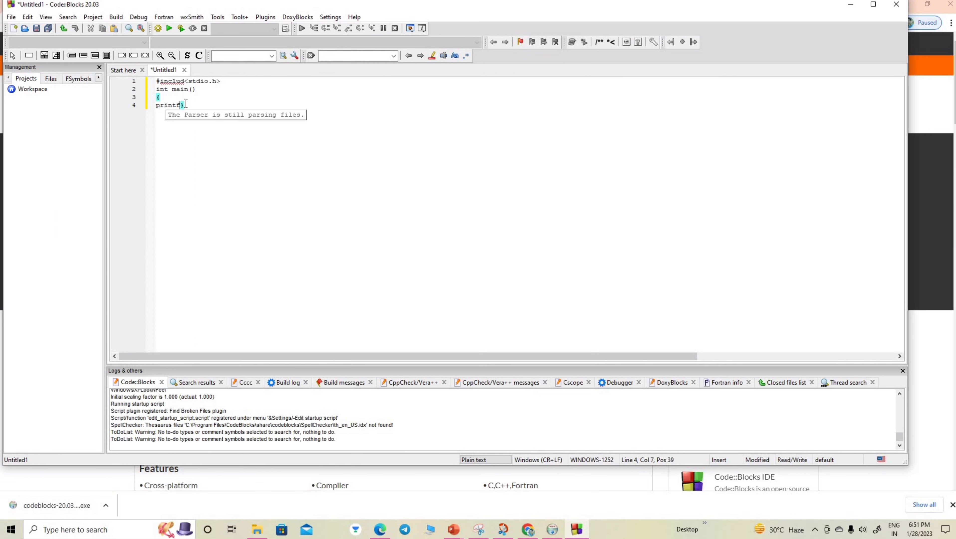
pyautogui.write('(')
pyautogui.write('"')
pyautogui.write('code ')
pyautogui.write('block ')
pyautogui.write('is instal')
pyautogui.write('led')
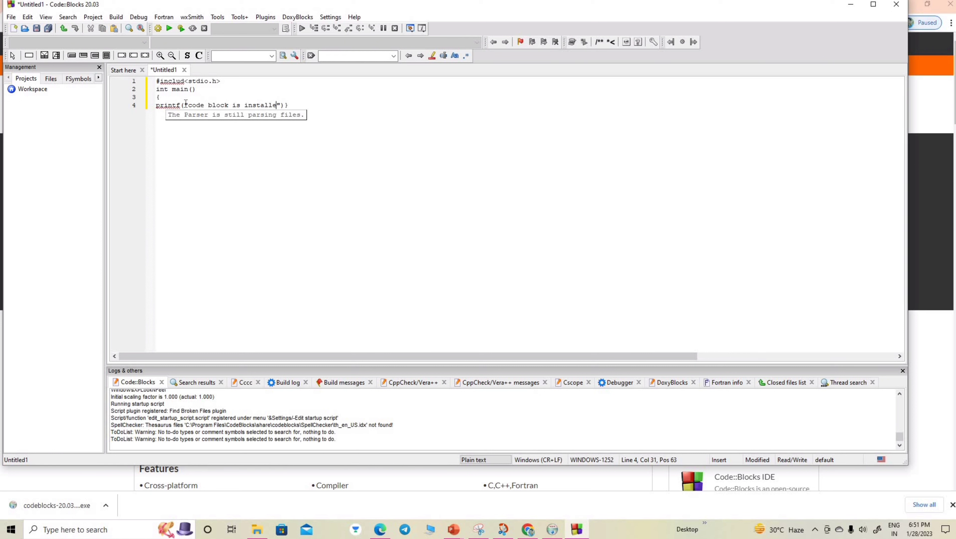
pyautogui.write('");')
pyautogui.press('Return')
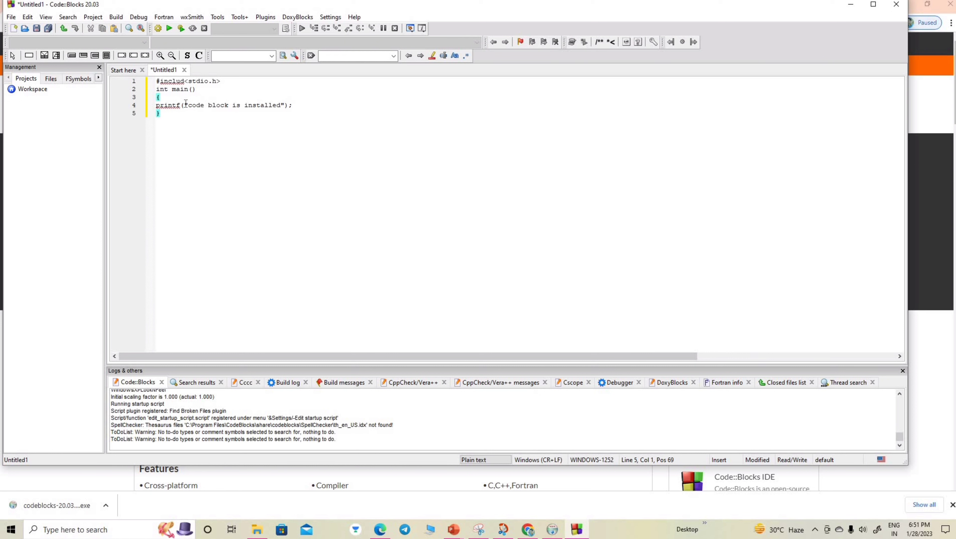
pyautogui.press('Return')
pyautogui.write('return 0;')
# Name the untitled file code.c and try to save it directly in This PC.
pyautogui.click(10, 17)
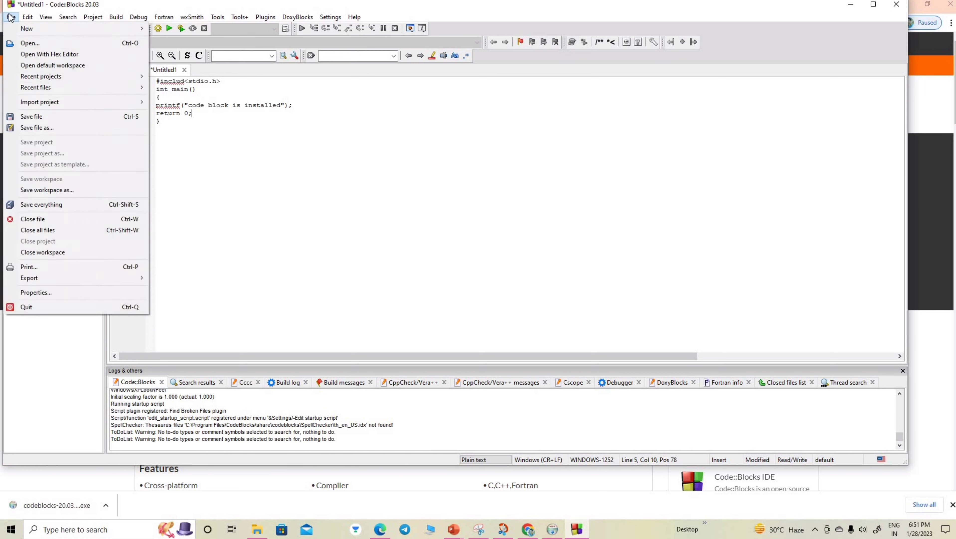
pyautogui.click(56, 118)
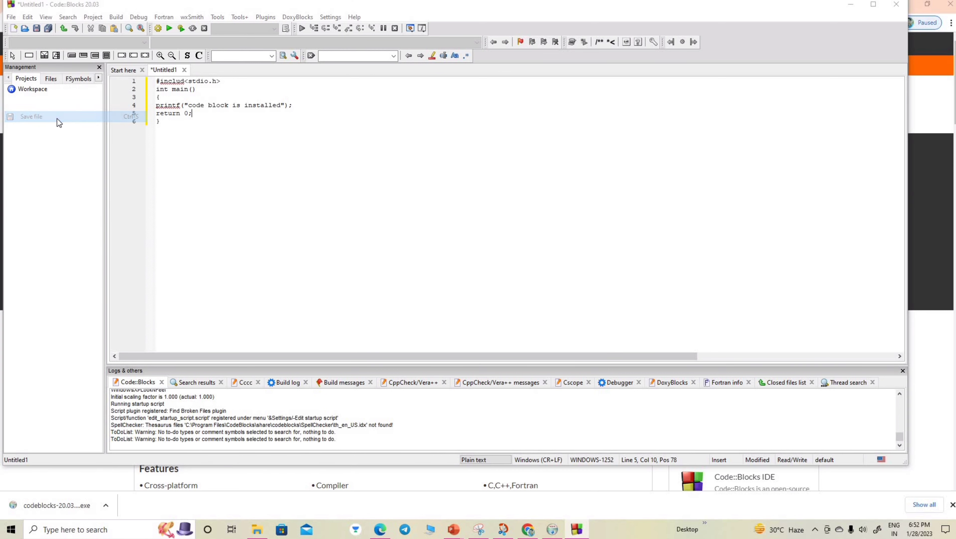
pyautogui.click(348, 204)
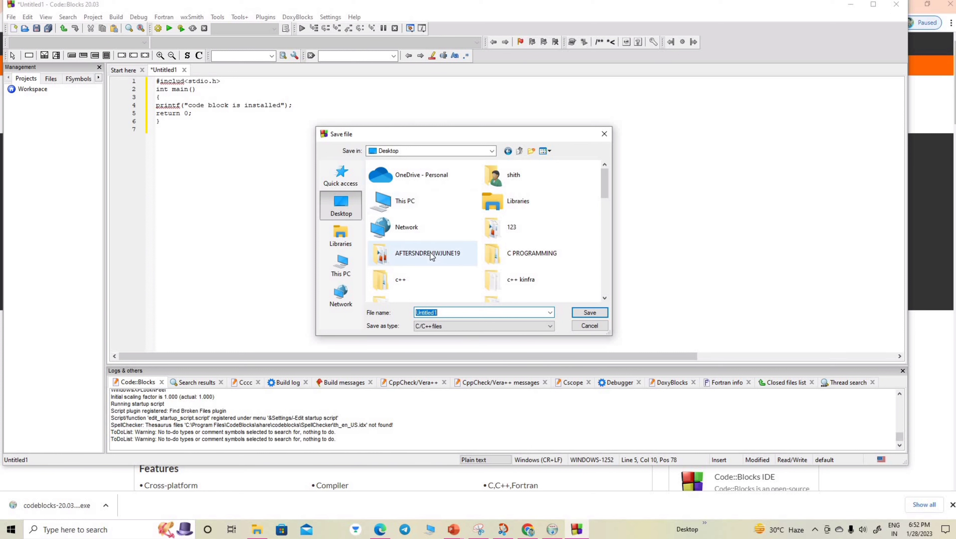
pyautogui.doubleClick(393, 203)
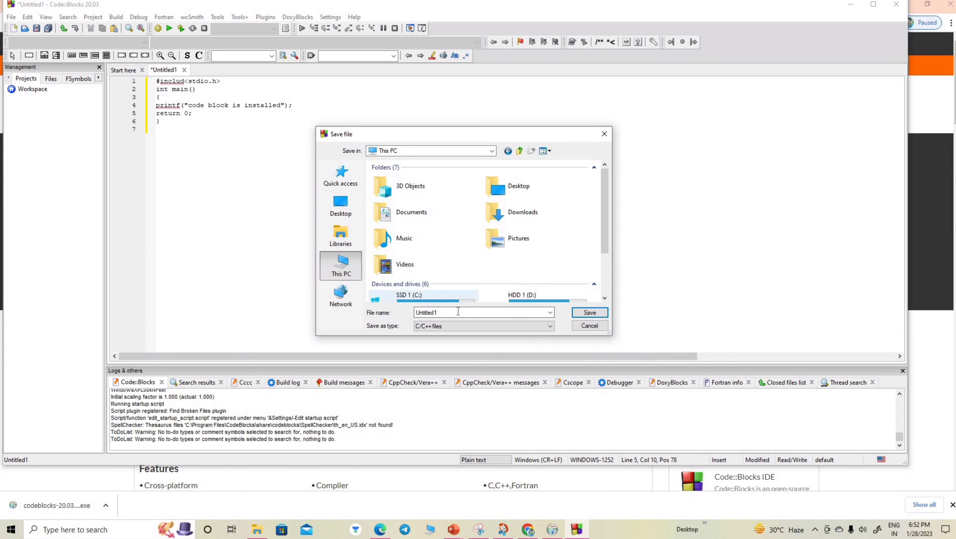
pyautogui.doubleClick(448, 312)
pyautogui.click(448, 313)
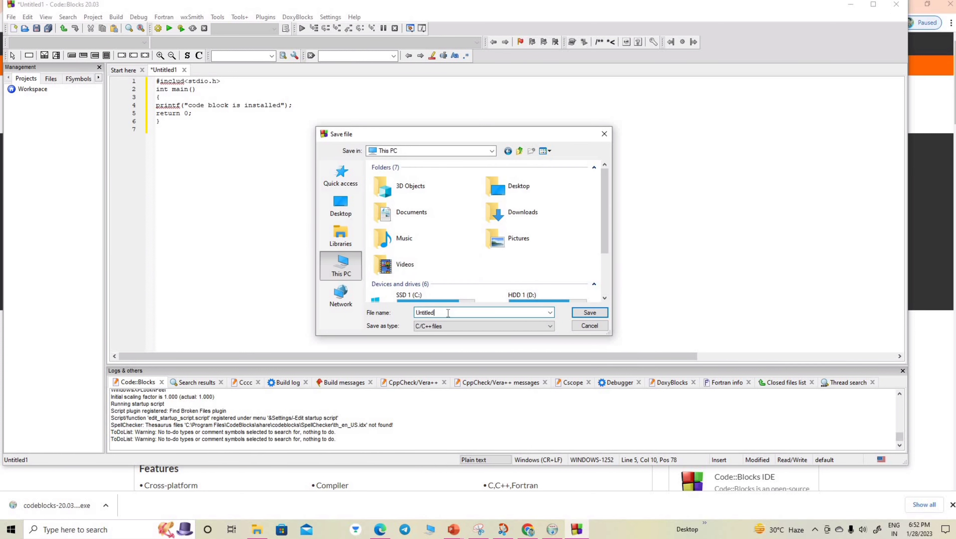
pyautogui.press('BackSpace')
pyautogui.press('BackSpace')
pyautogui.press('BackSpace')
pyautogui.press('BackSpace')
pyautogui.press('BackSpace')
pyautogui.press('BackSpace')
pyautogui.press('BackSpace')
pyautogui.press('BackSpace')
pyautogui.write('code.c')
pyautogui.click(596, 318)
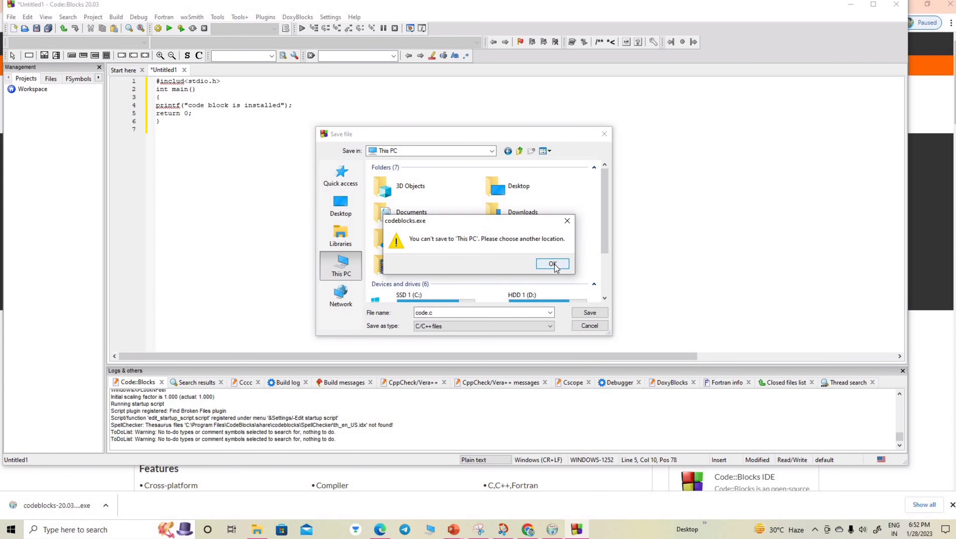
# Save code.c in the Desktop folder instead and build it.
pyautogui.click(567, 221)
pyautogui.click(516, 193)
pyautogui.doubleClick(516, 192)
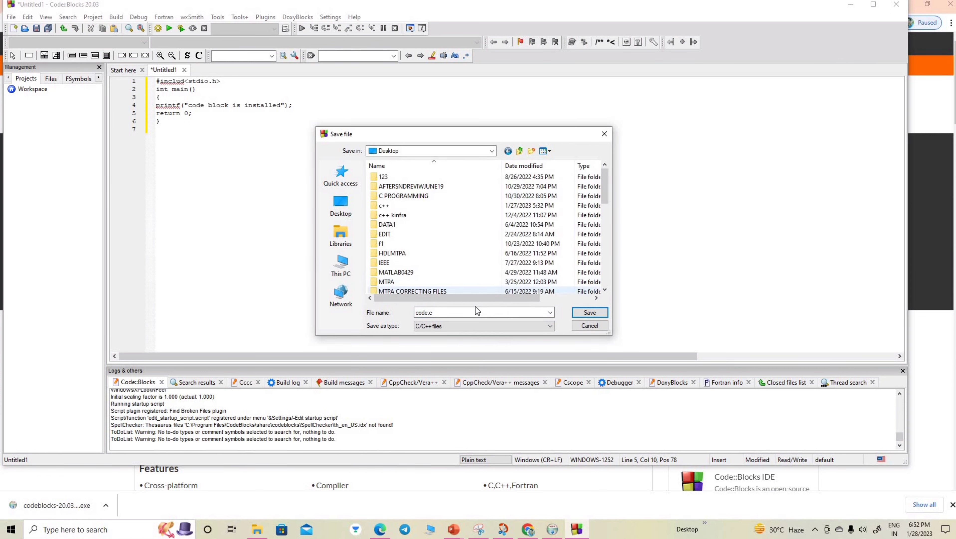
pyautogui.click(590, 312)
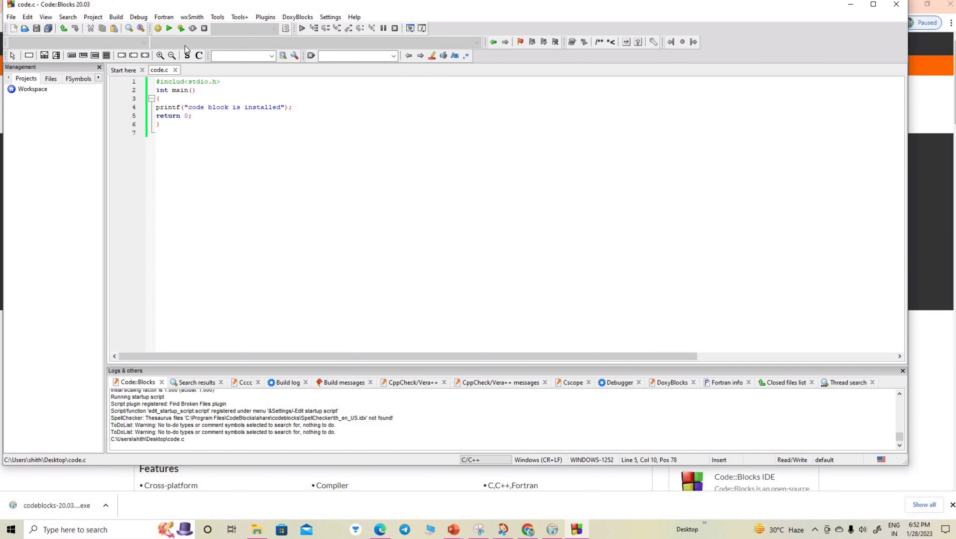
pyautogui.click(158, 29)
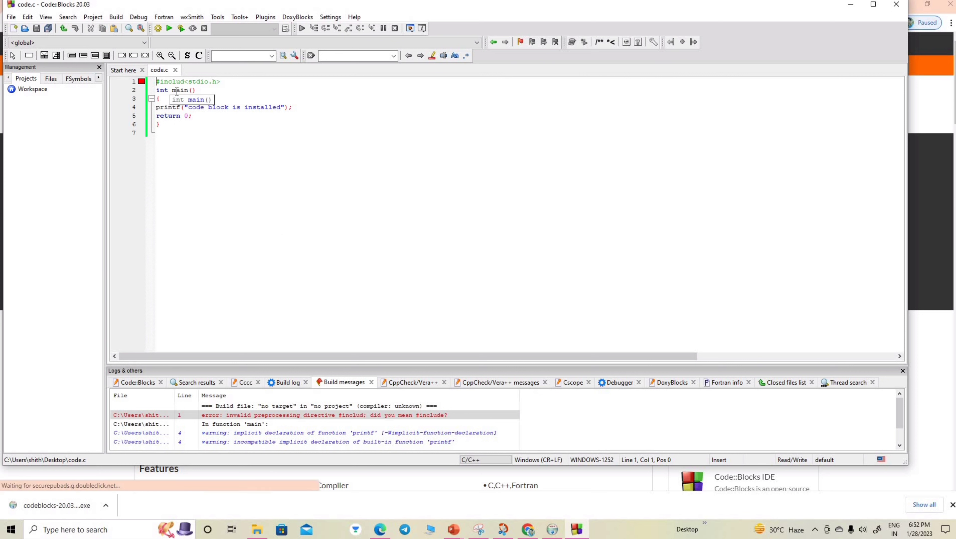
# Correct the misspelled directive on line 1 to #include<stdio.h> and rebuild code.c.
pyautogui.click(184, 82)
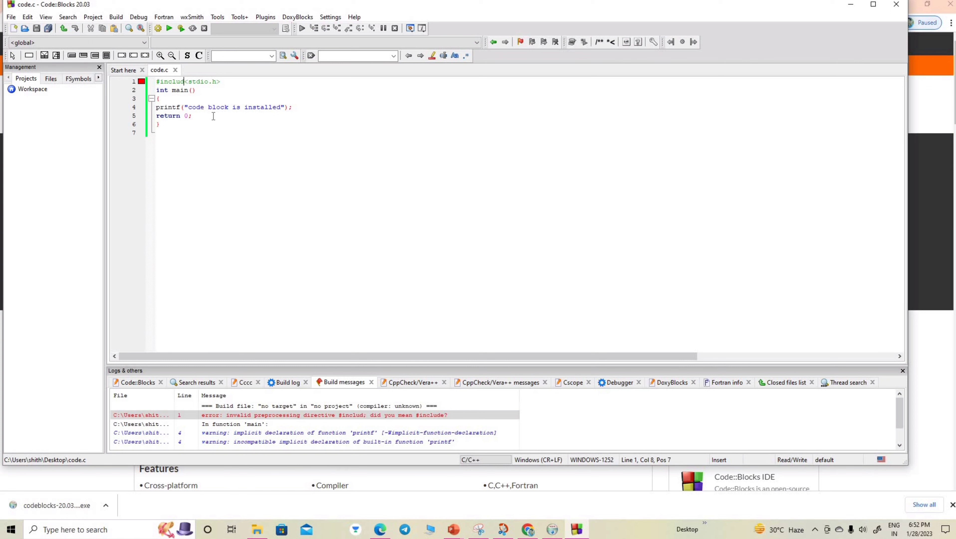
pyautogui.write('e')
pyautogui.click(159, 28)
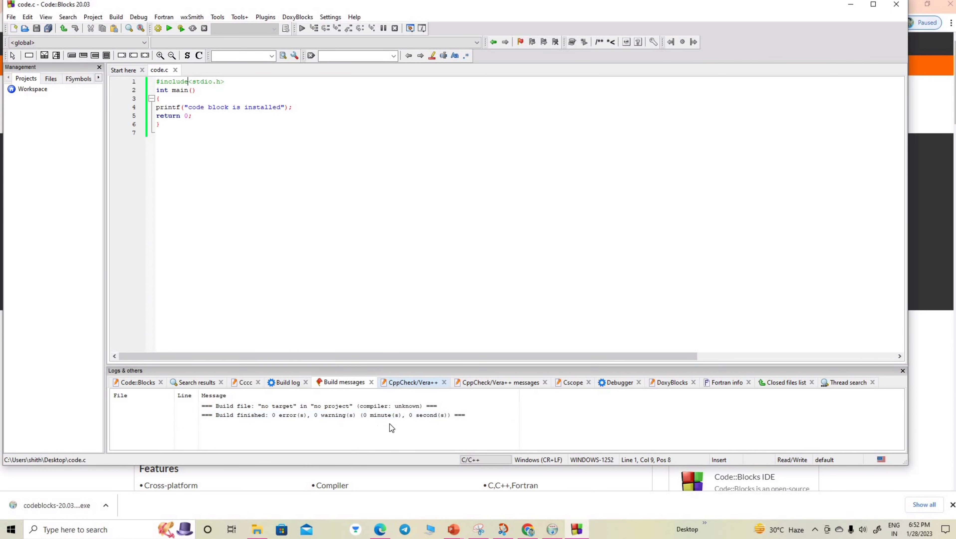
# Review the build messages and build log, and run the compiled program, closing its console window when done.
pyautogui.click(283, 414)
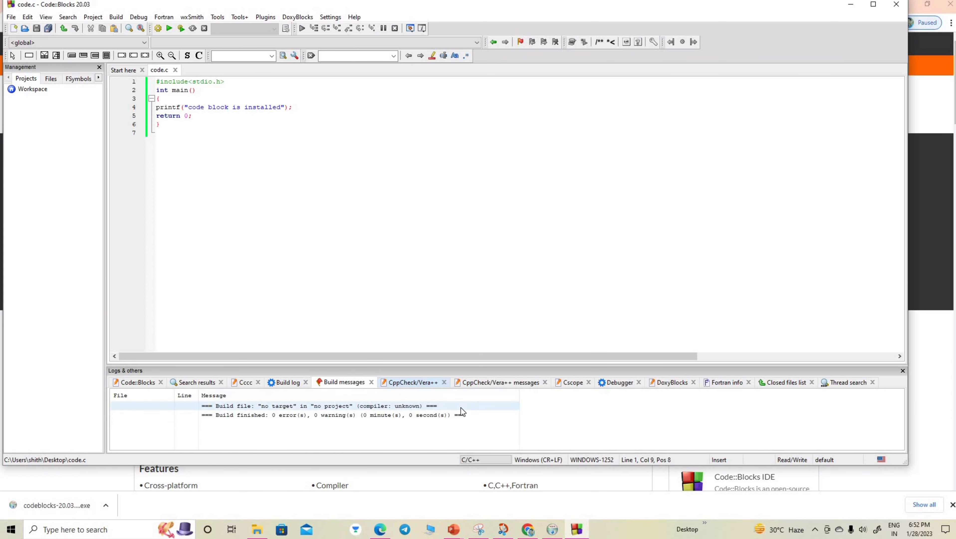
pyautogui.click(288, 383)
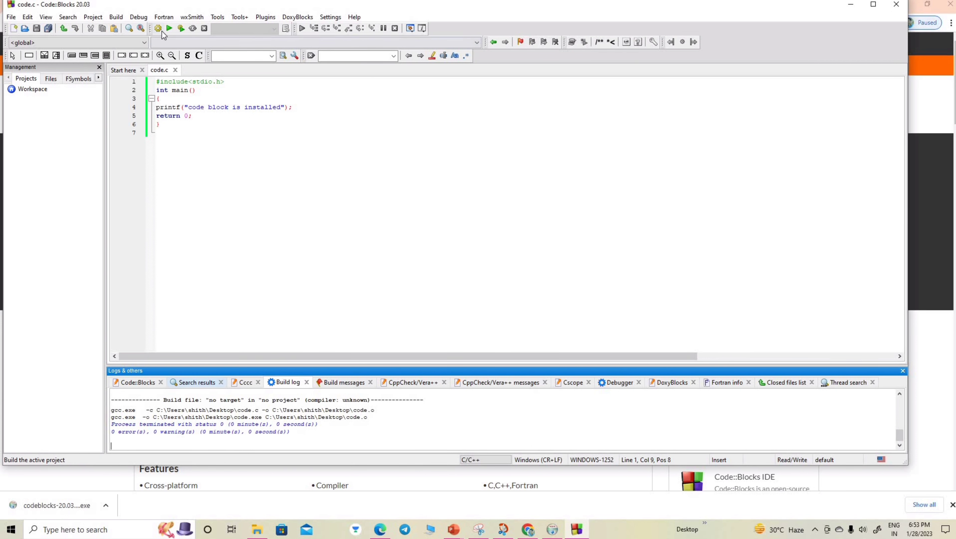
pyautogui.click(170, 32)
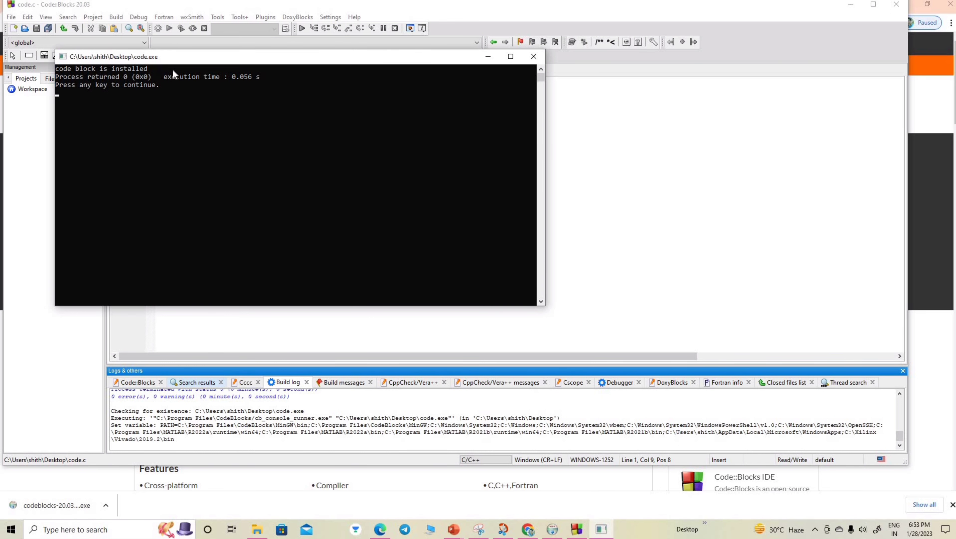
pyautogui.click(534, 56)
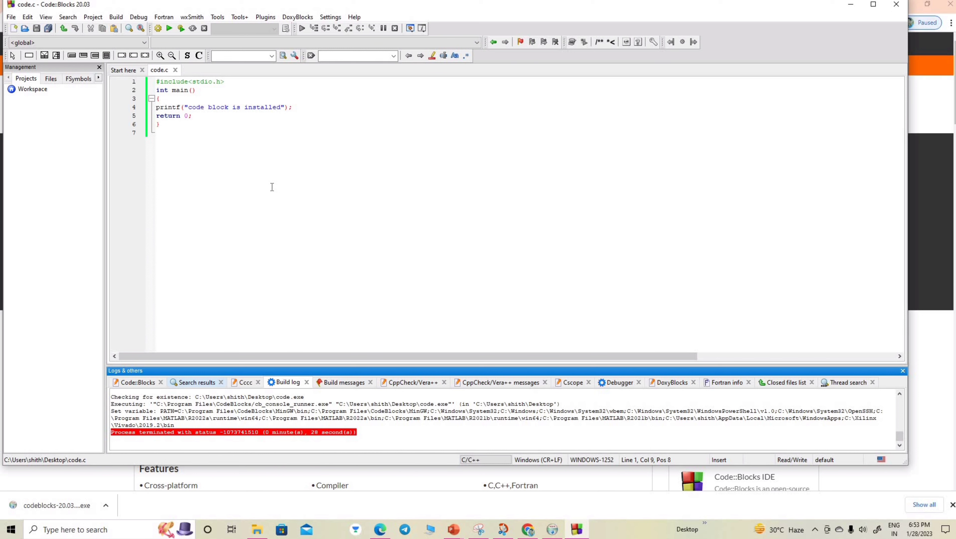
# Start a new project from the Console application template, widening the template dialog to show more project types.
pyautogui.click(91, 18)
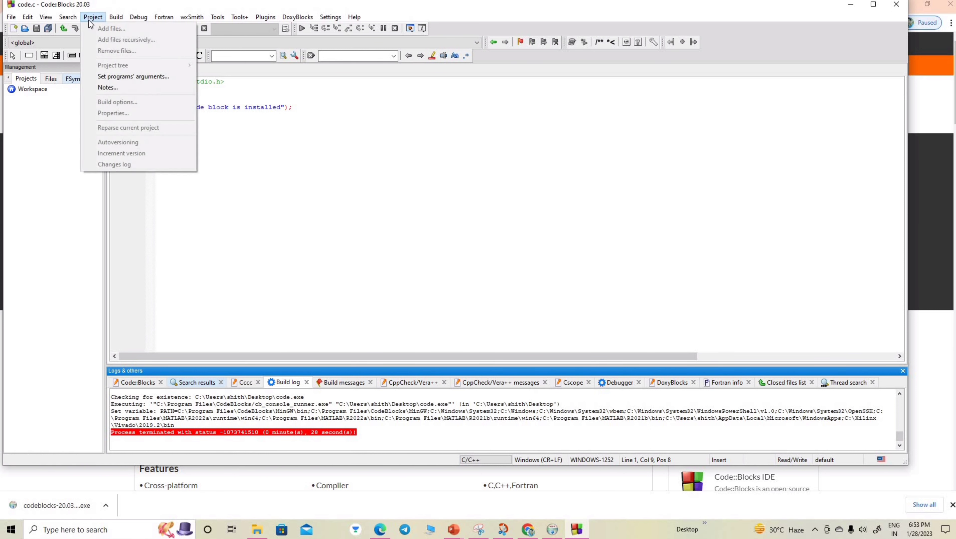
pyautogui.click(67, 17)
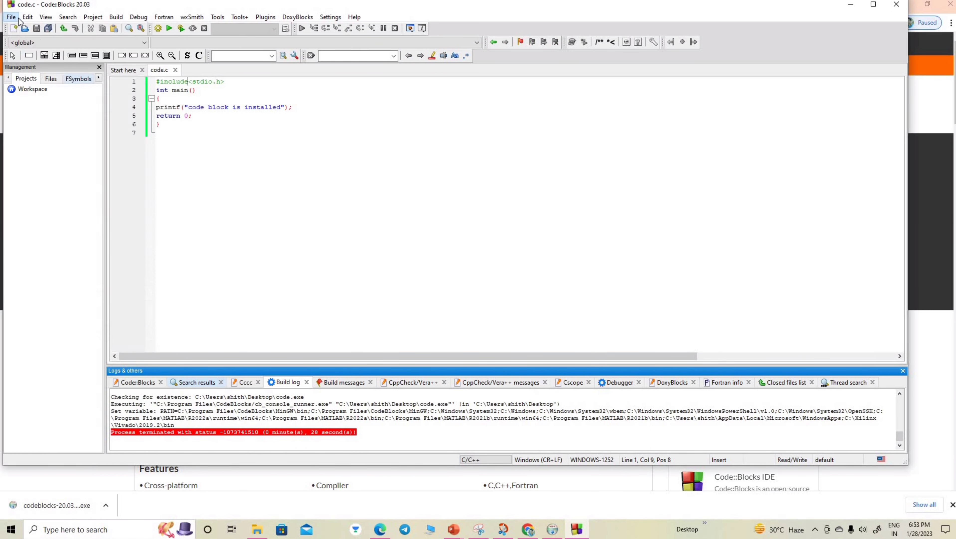
pyautogui.click(11, 17)
pyautogui.moveTo(12, 17)
pyautogui.moveTo(115, 28)
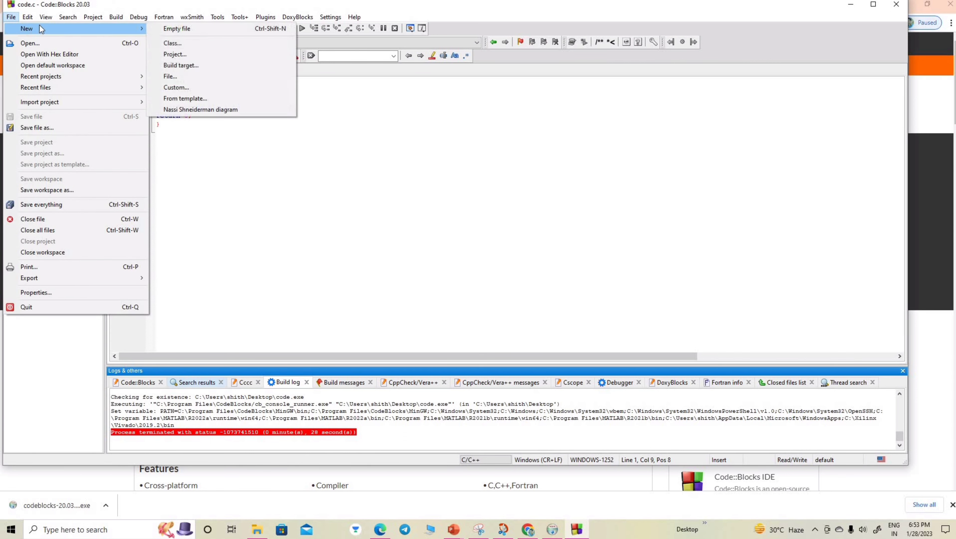
pyautogui.click(179, 54)
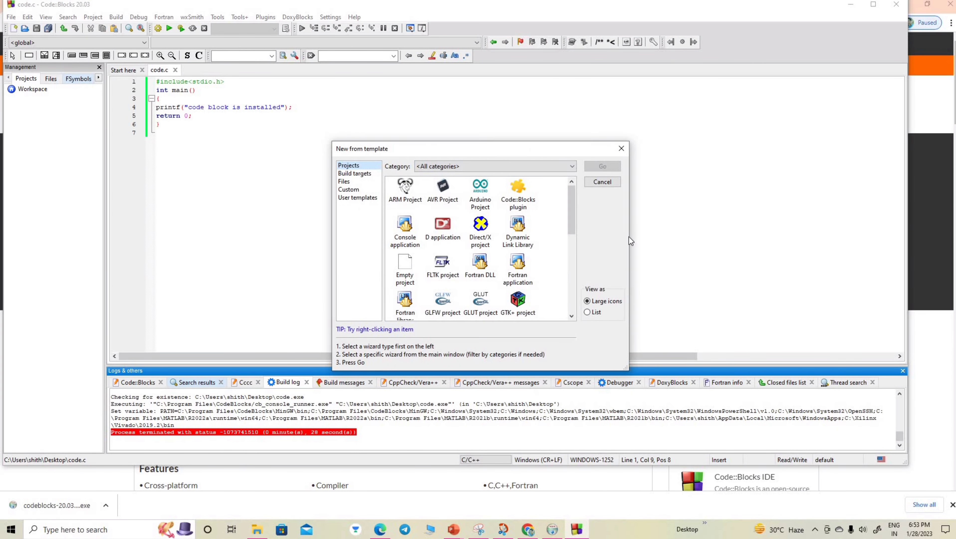
pyautogui.moveTo(629, 237); pyautogui.dragTo(805, 238)
pyautogui.moveTo(332, 247); pyautogui.dragTo(196, 245)
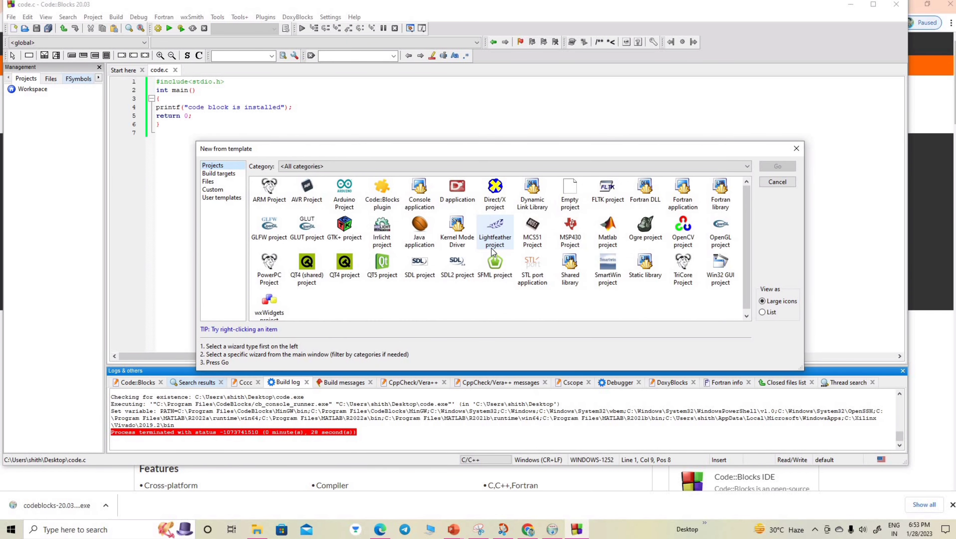
pyautogui.doubleClick(425, 200)
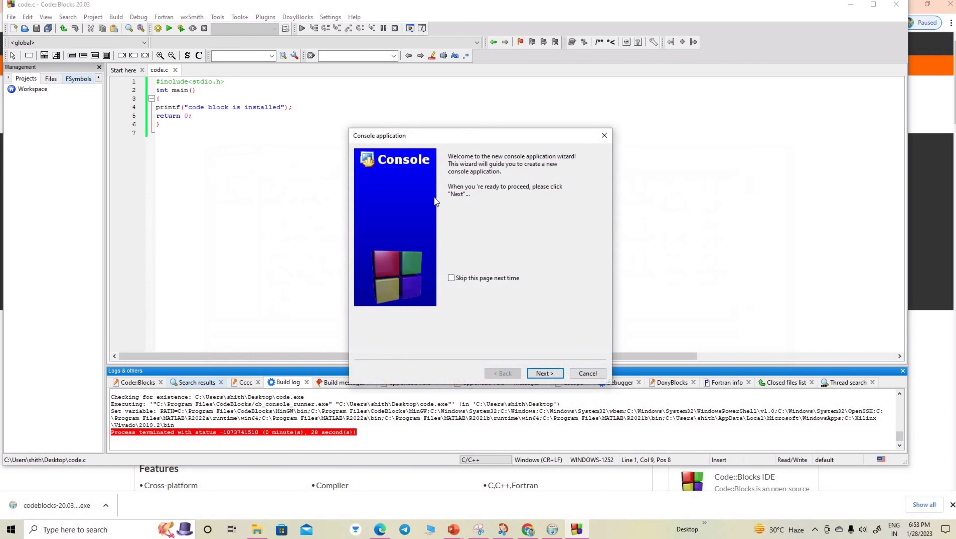
# Choose C as the language of the console application and title the project "project".
pyautogui.click(545, 374)
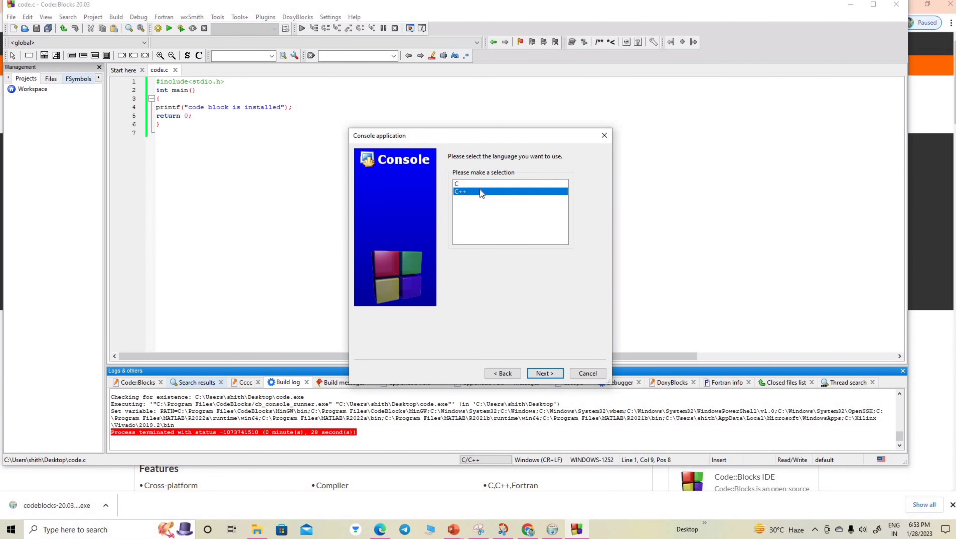
pyautogui.click(473, 183)
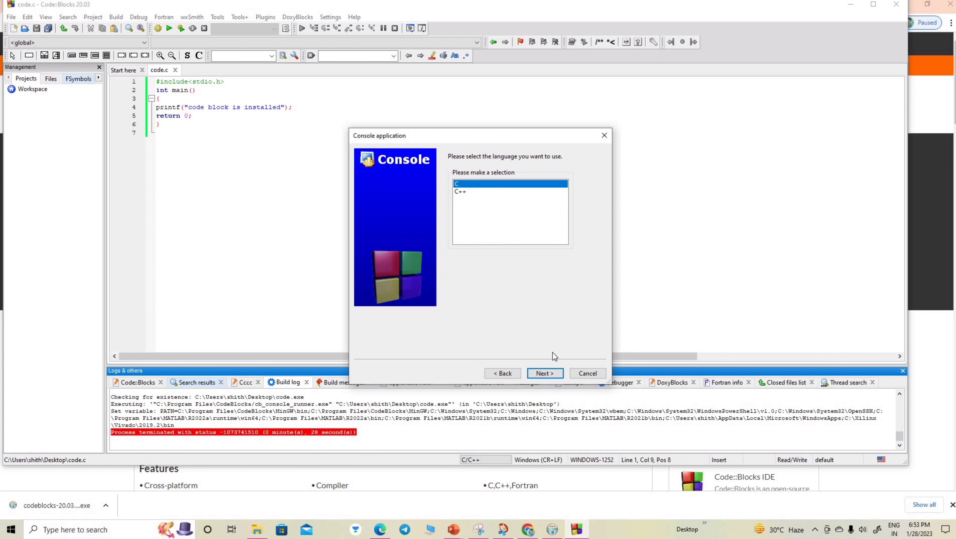
pyautogui.click(544, 377)
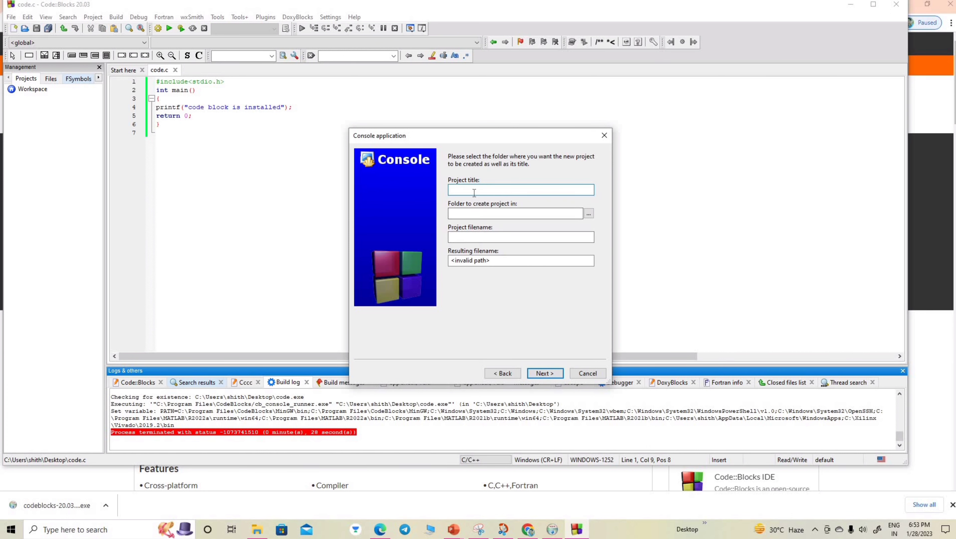
pyautogui.write('project')
# Create a folder named codeblok in Documents and select it as the project's location.
pyautogui.click(588, 214)
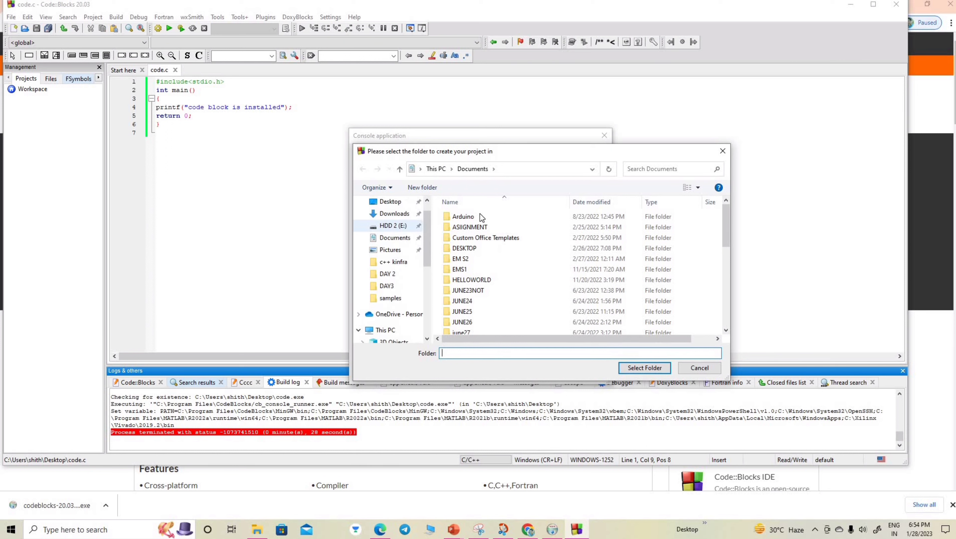
pyautogui.rightClick(443, 240)
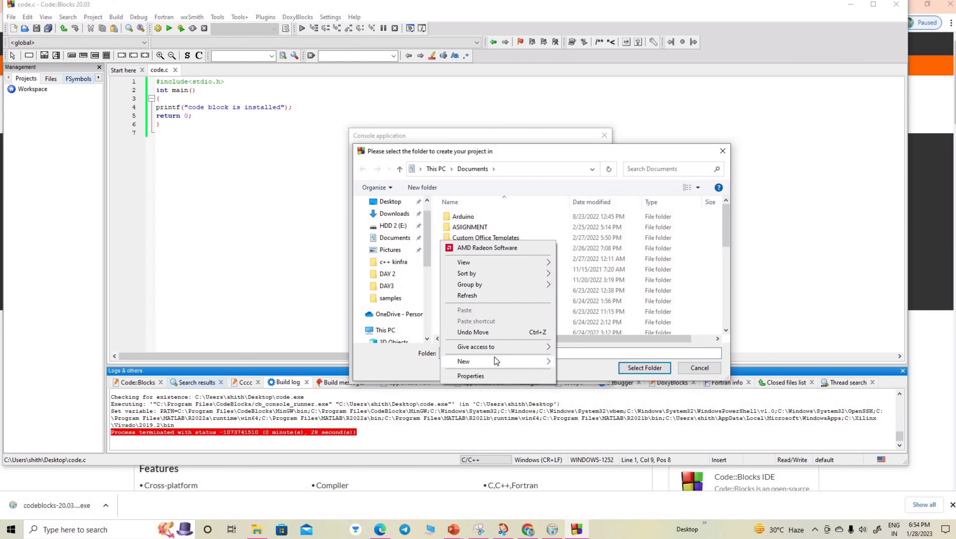
pyautogui.moveTo(512, 361)
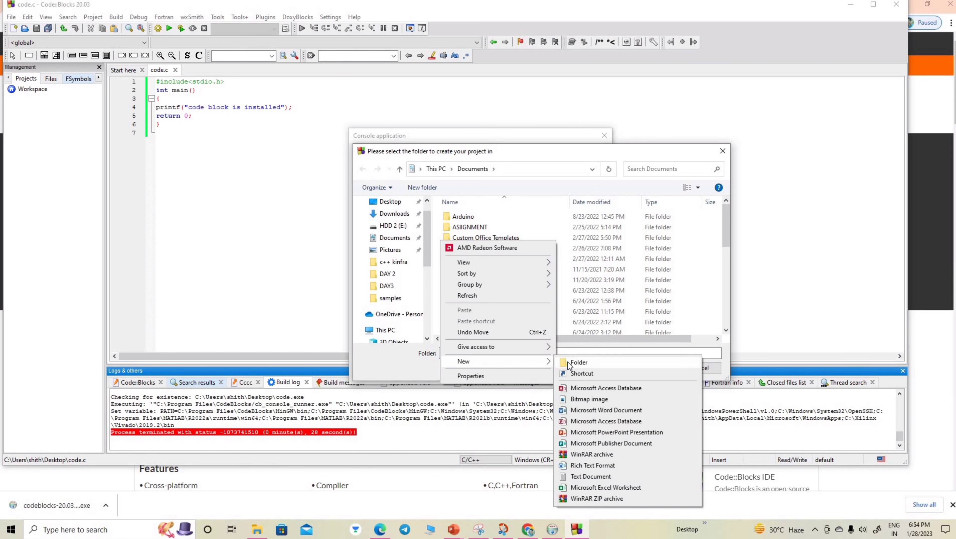
pyautogui.click(568, 362)
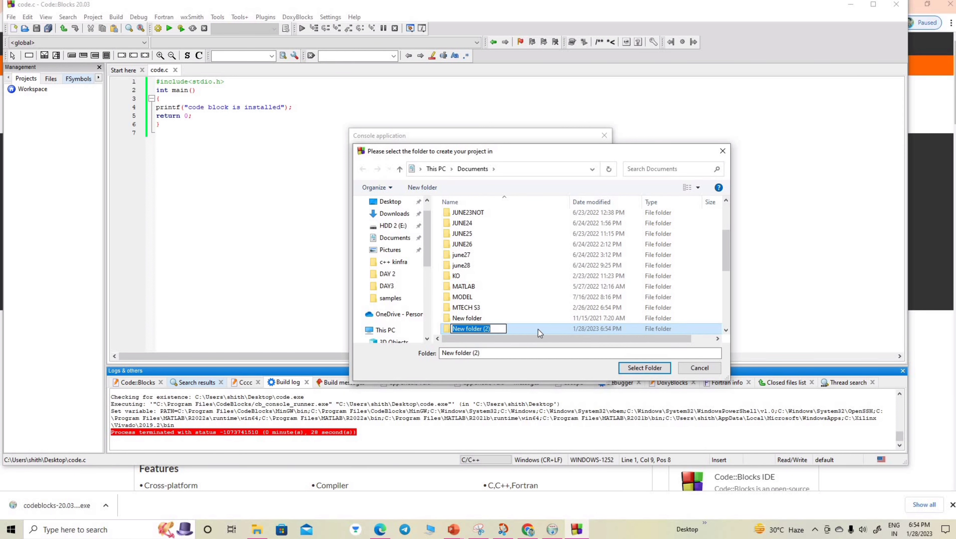
pyautogui.write('codeblo')
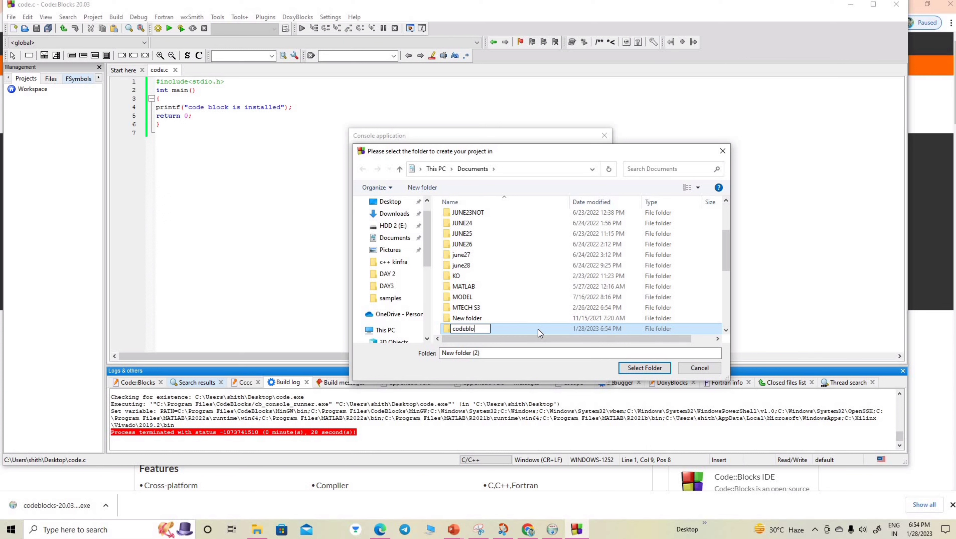
pyautogui.write('k')
pyautogui.press('Return')
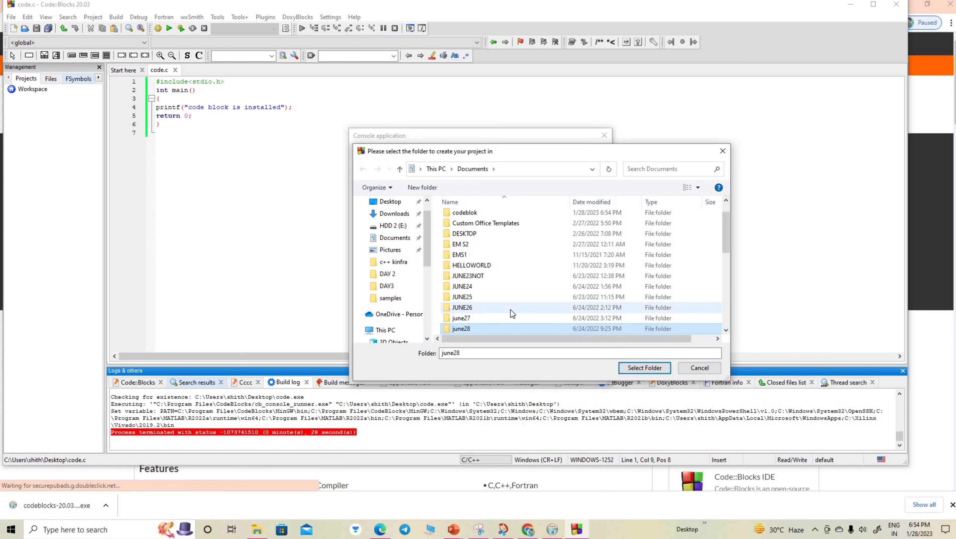
pyautogui.scroll(1, 490, 251)
pyautogui.doubleClick(483, 241)
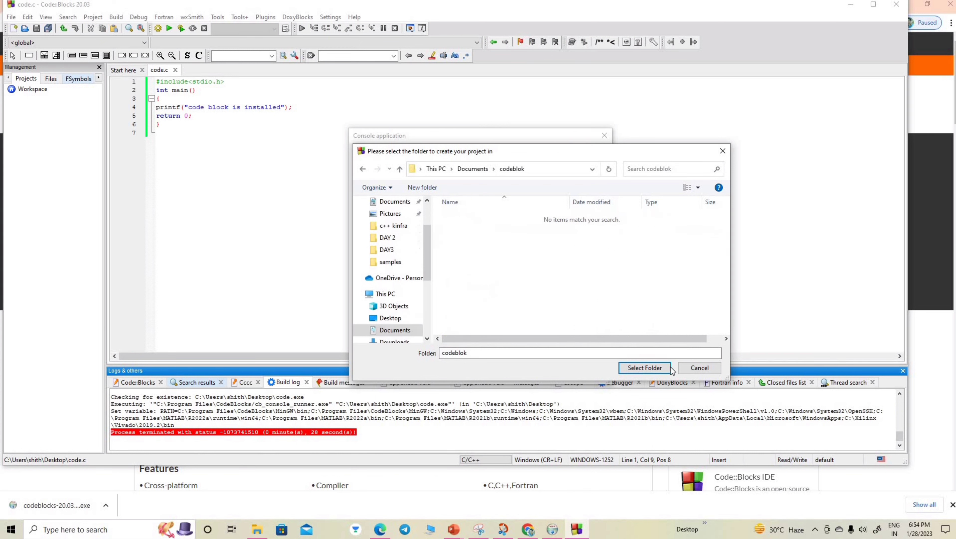
pyautogui.click(645, 368)
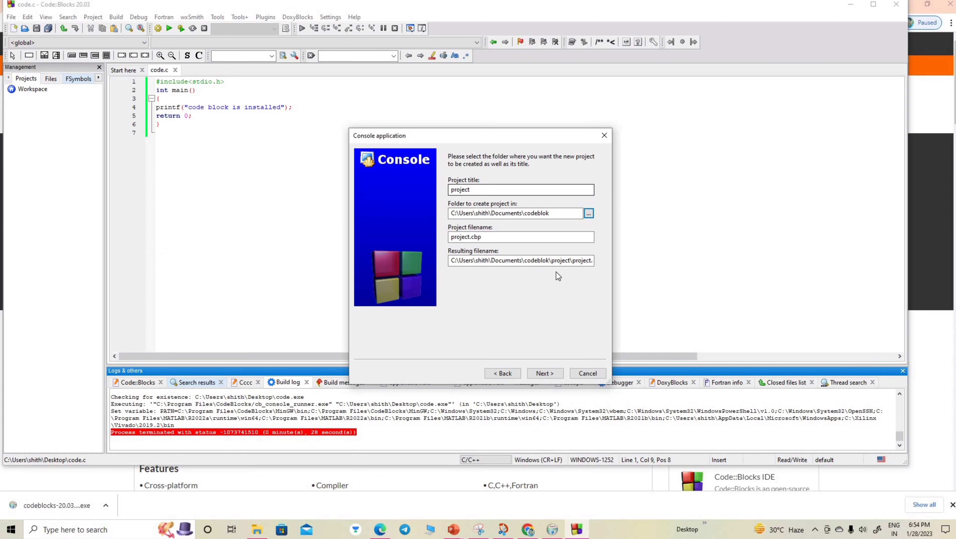
# Select GNU GCC Compiler, keep both the Debug and Release configurations, and finish creating the project.
pyautogui.click(552, 374)
pyautogui.click(475, 189)
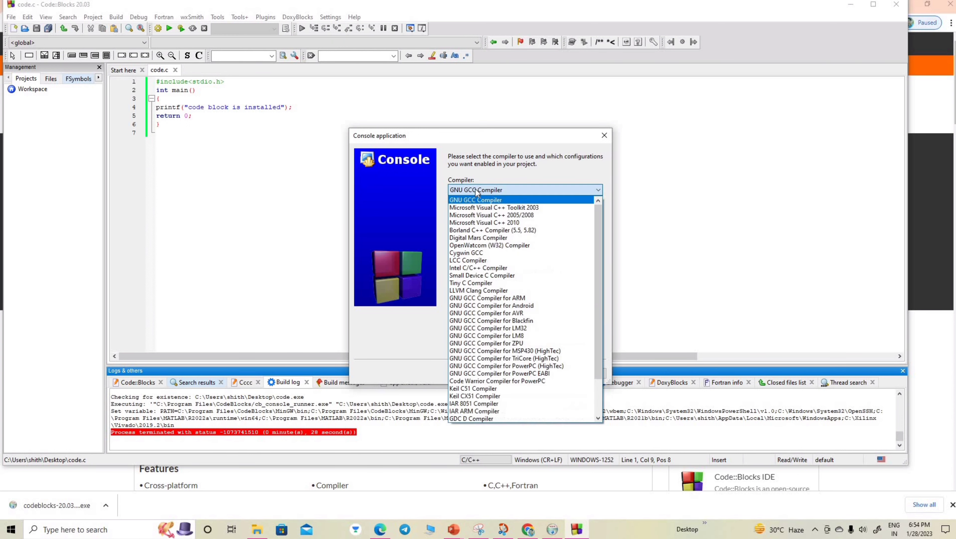
pyautogui.click(475, 189)
pyautogui.click(475, 189)
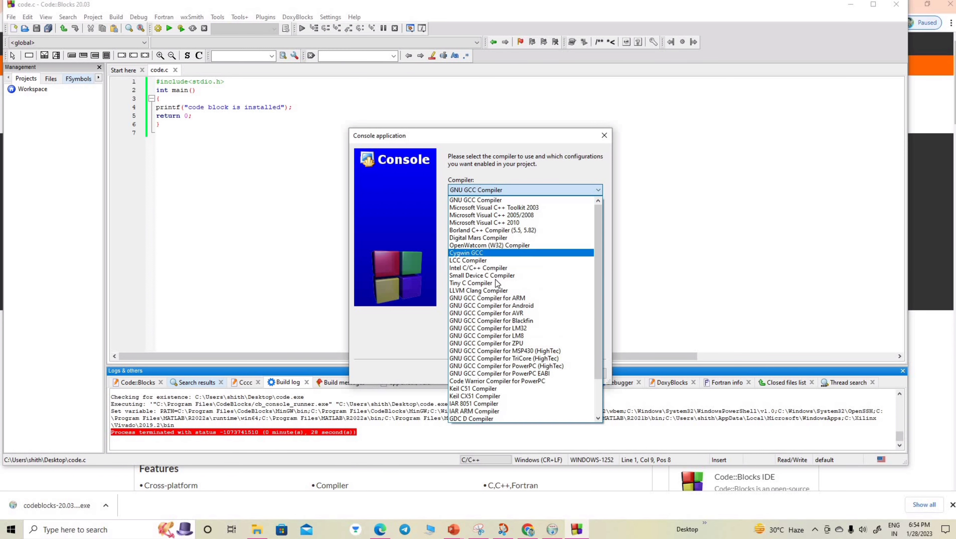
pyautogui.click(493, 201)
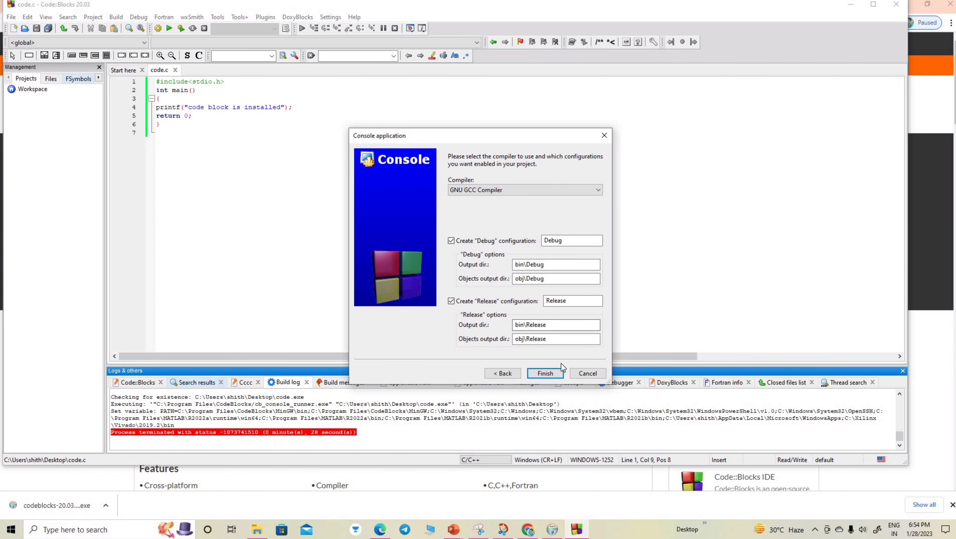
pyautogui.click(545, 373)
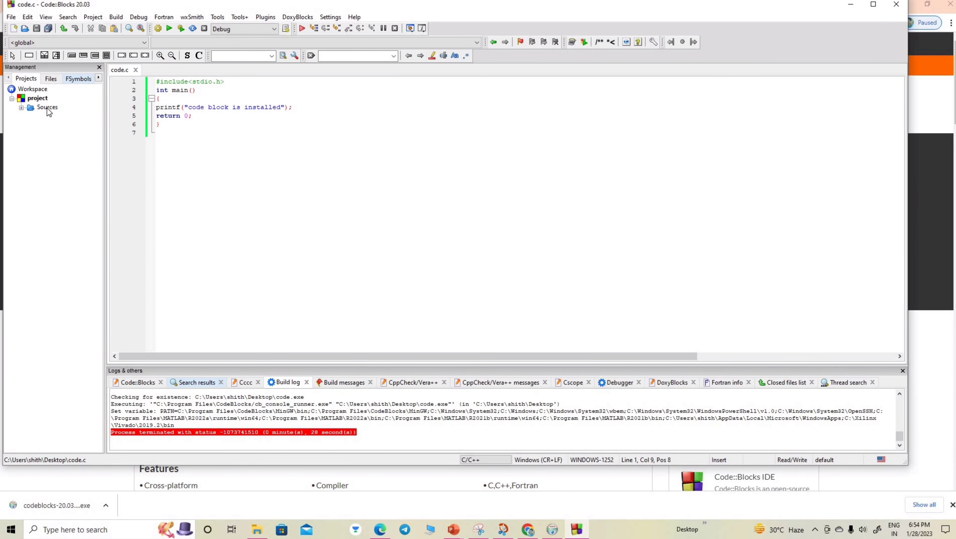
# Expand the Sources folder of the new project in the project tree.
pyautogui.doubleClick(34, 109)
pyautogui.click(56, 116)
pyautogui.doubleClick(39, 108)
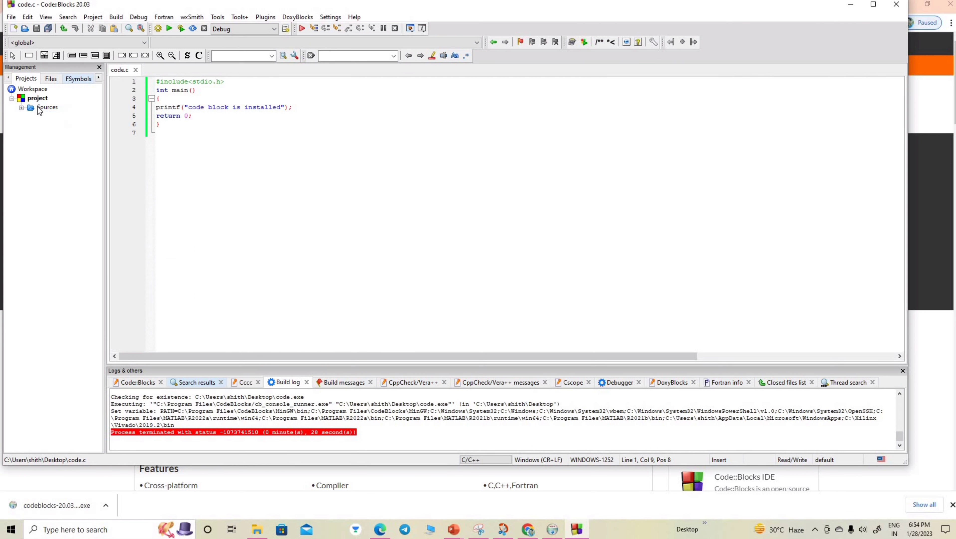